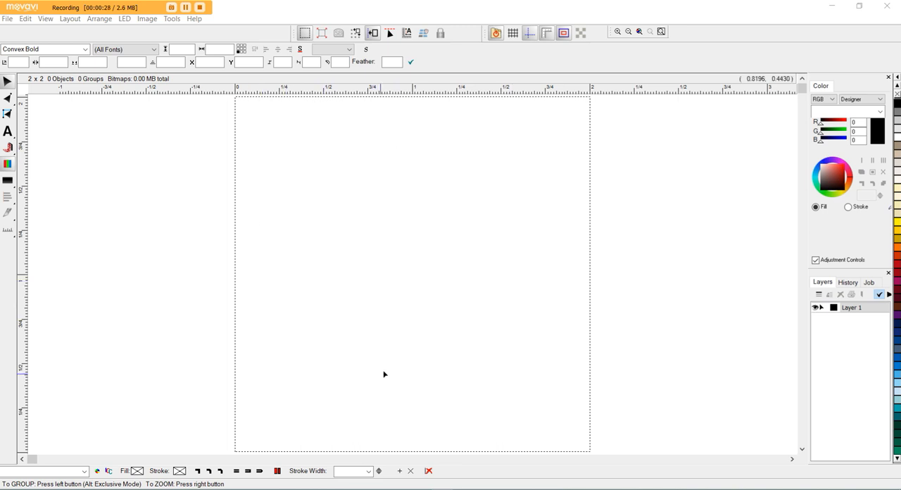
Set the layout size to 80 high by 200 wide and make it the default layout size.
{"action": "left_click", "coordinate": [70, 19]}
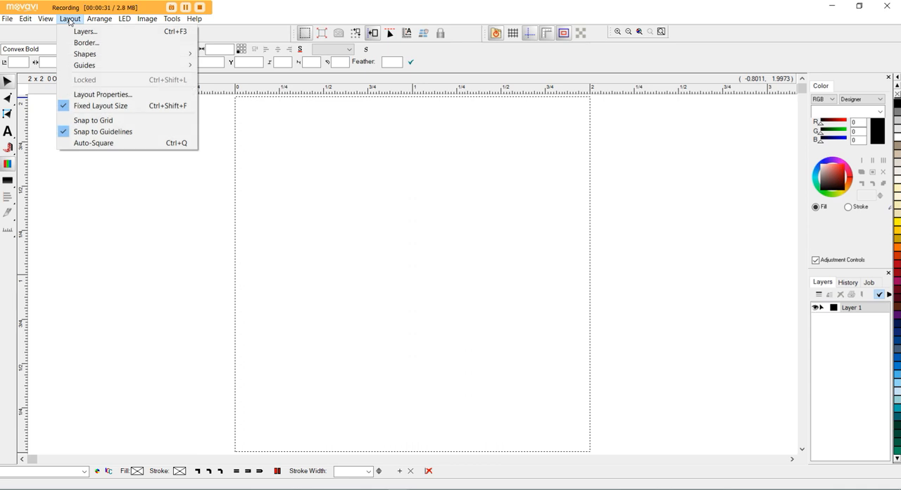
{"action": "left_click", "coordinate": [109, 98]}
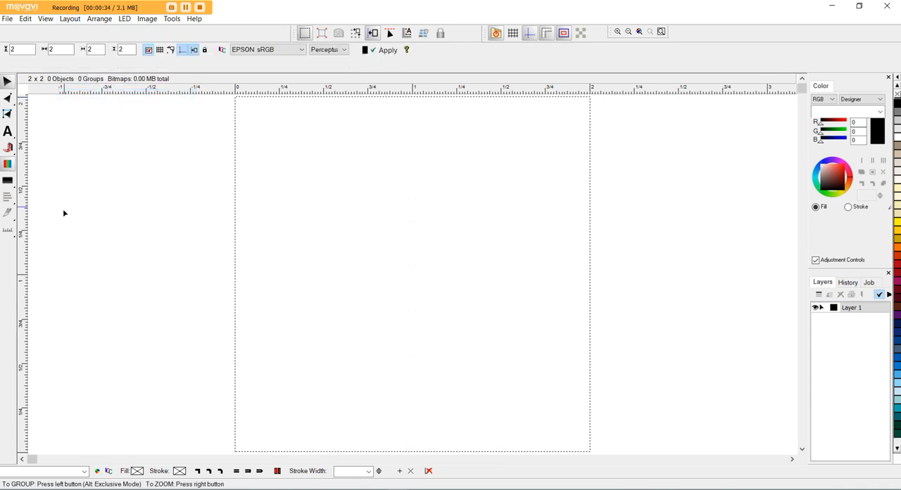
{"action": "double_click", "coordinate": [21, 47]}
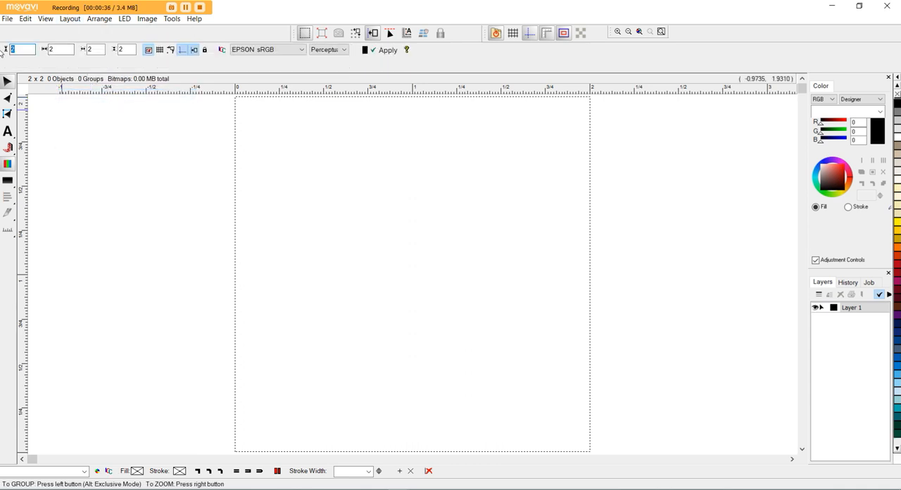
{"action": "type", "text": "80"}
{"action": "key", "text": "Tab"}
{"action": "type", "text": "2"}
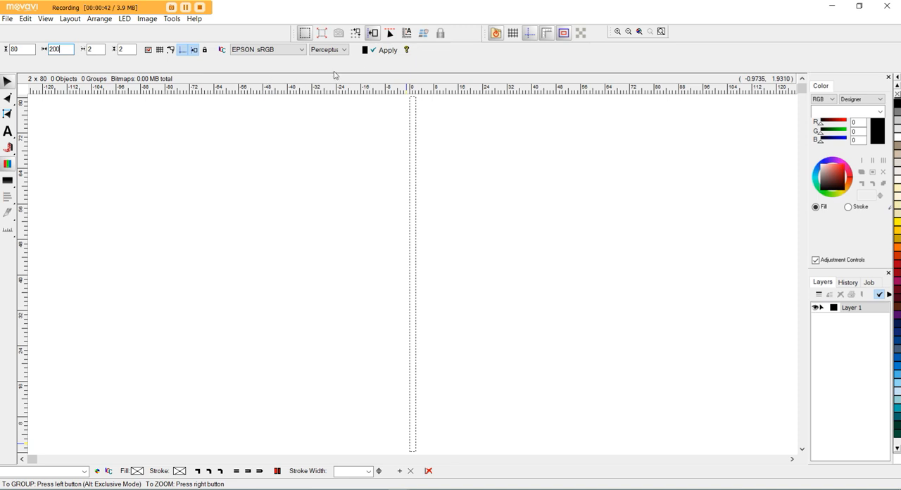
{"action": "left_click", "coordinate": [382, 50]}
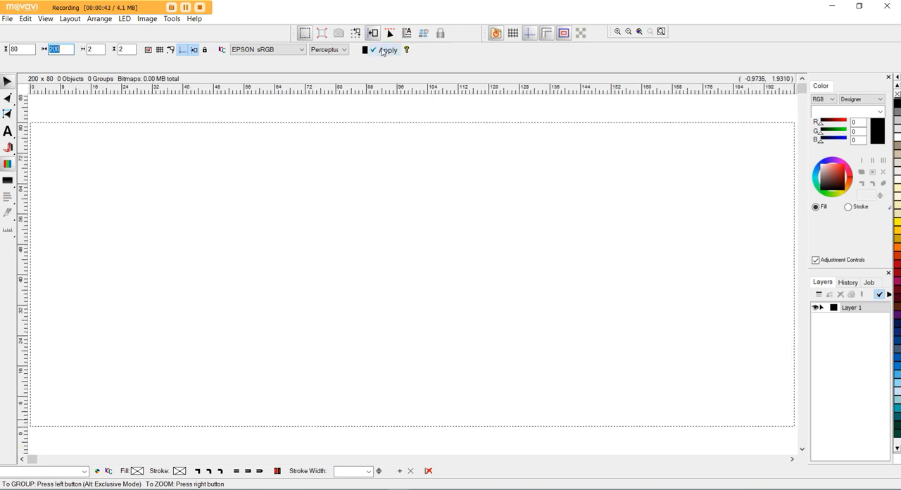
{"action": "left_click", "coordinate": [148, 51]}
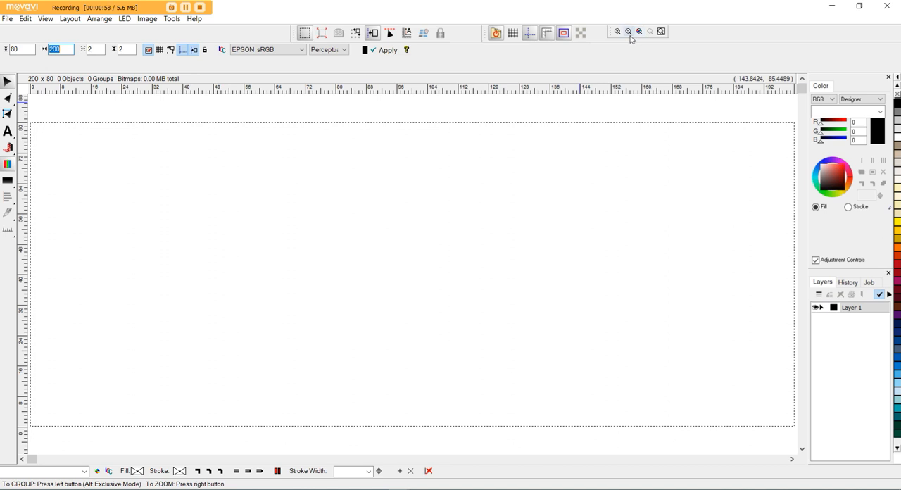
{"action": "left_click", "coordinate": [45, 19]}
{"action": "mouse_move", "coordinate": [76, 45]}
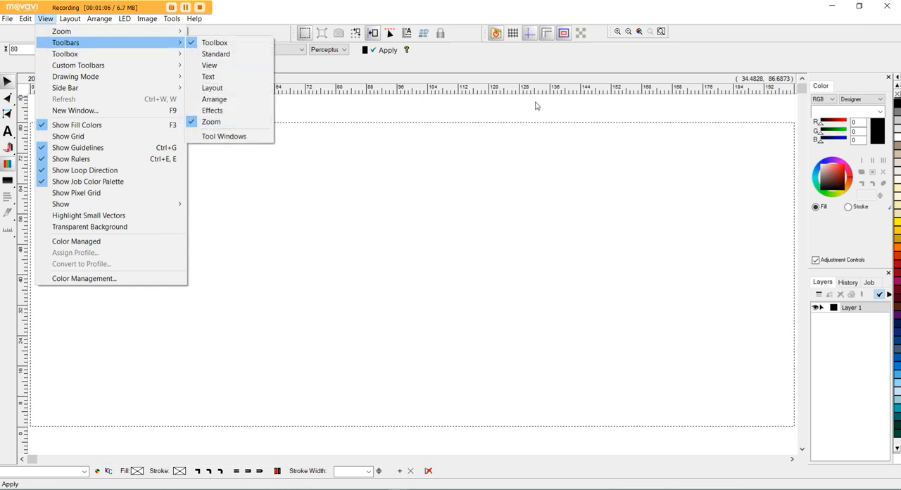
{"action": "left_click", "coordinate": [653, 61]}
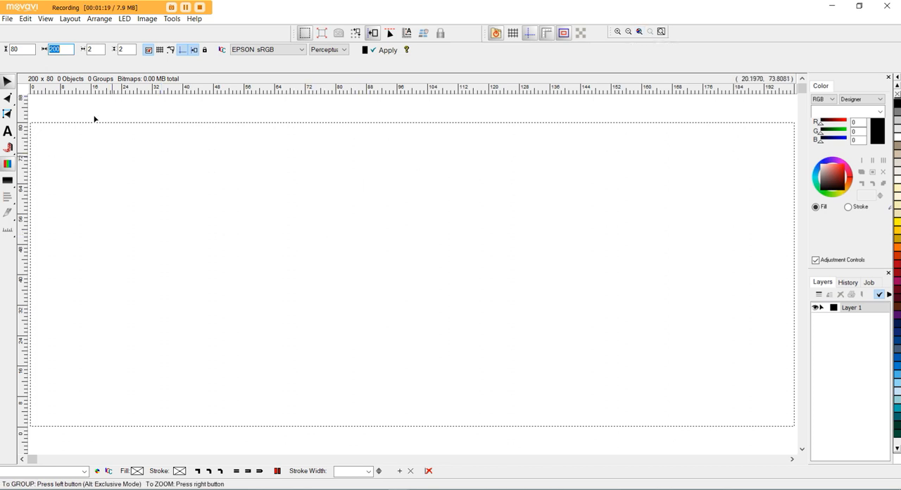
Import the DXF file "Insurance 1" at full scale and place it in the layout at about X 25, Y 28.
{"action": "left_click", "coordinate": [9, 19]}
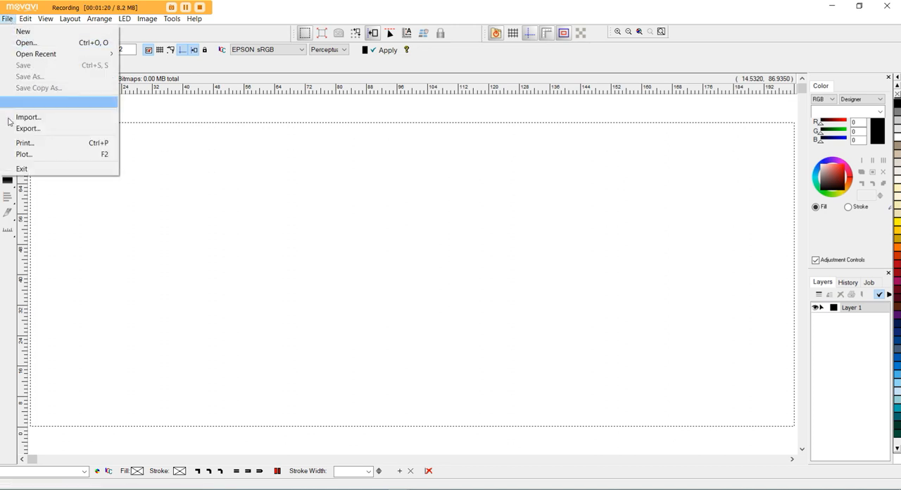
{"action": "left_click", "coordinate": [32, 118]}
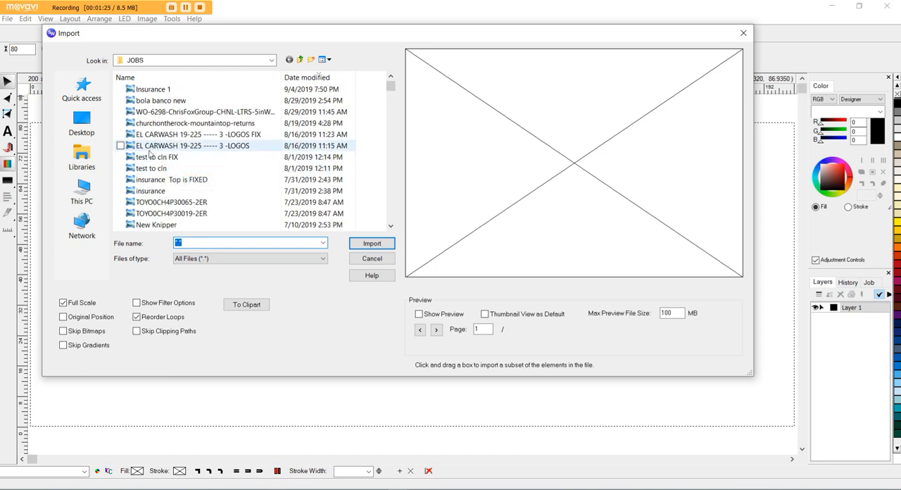
{"action": "double_click", "coordinate": [160, 93]}
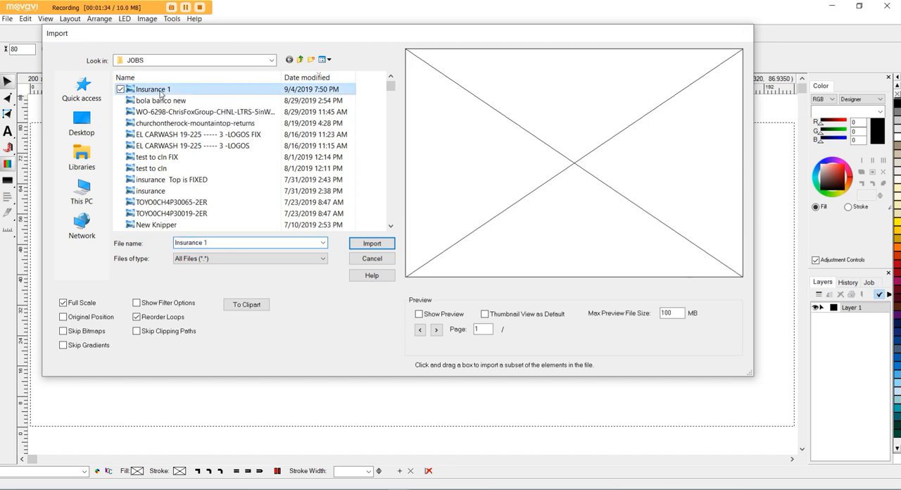
{"action": "left_click", "coordinate": [129, 323]}
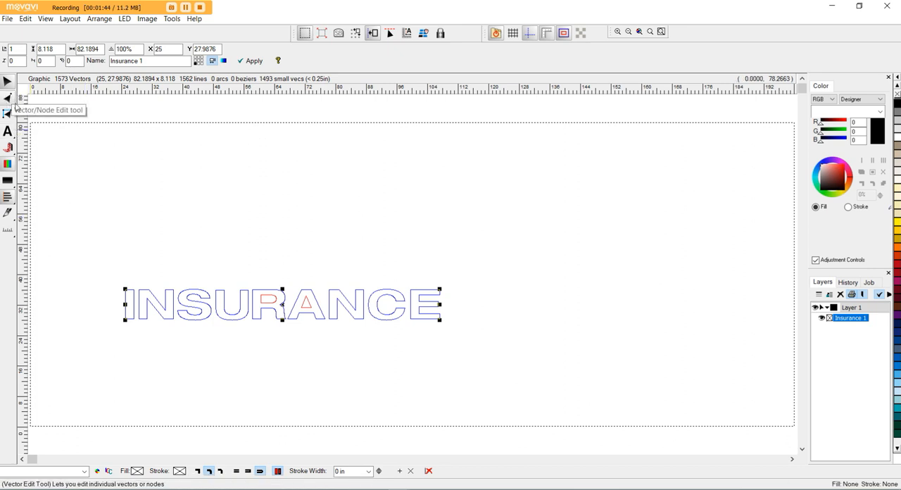
Show the nodes of the INSURANCE lettering with the Vector Edit Tool and examine those along the upper curve of the S.
{"action": "left_click", "coordinate": [9, 99]}
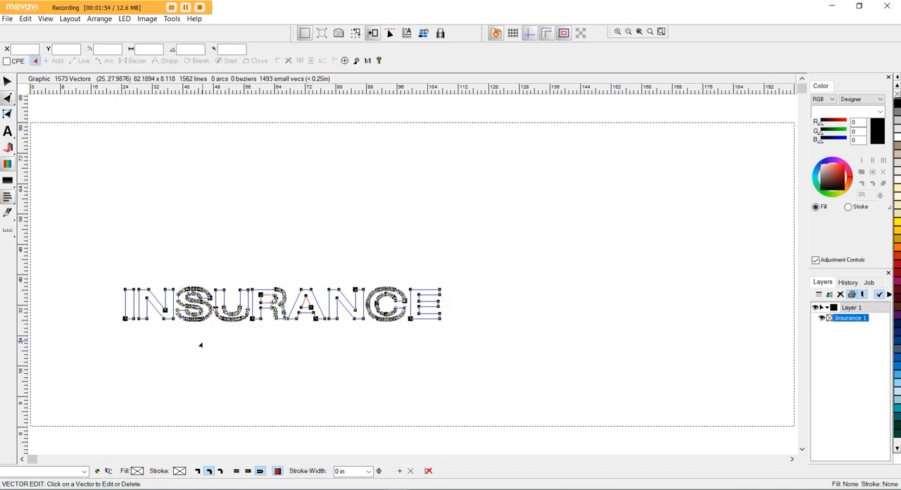
{"action": "scroll", "coordinate": [185, 334], "scroll_direction": "up", "scroll_amount": 4}
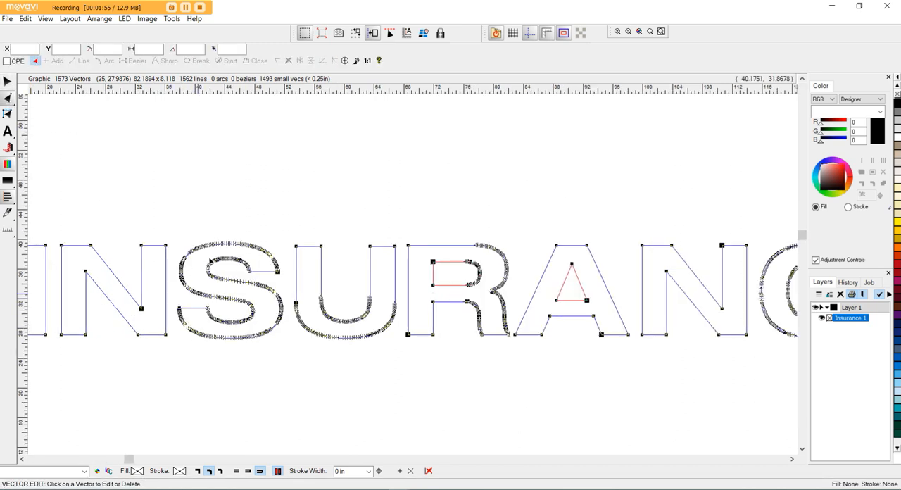
{"action": "scroll", "coordinate": [202, 254], "scroll_direction": "up", "scroll_amount": 2}
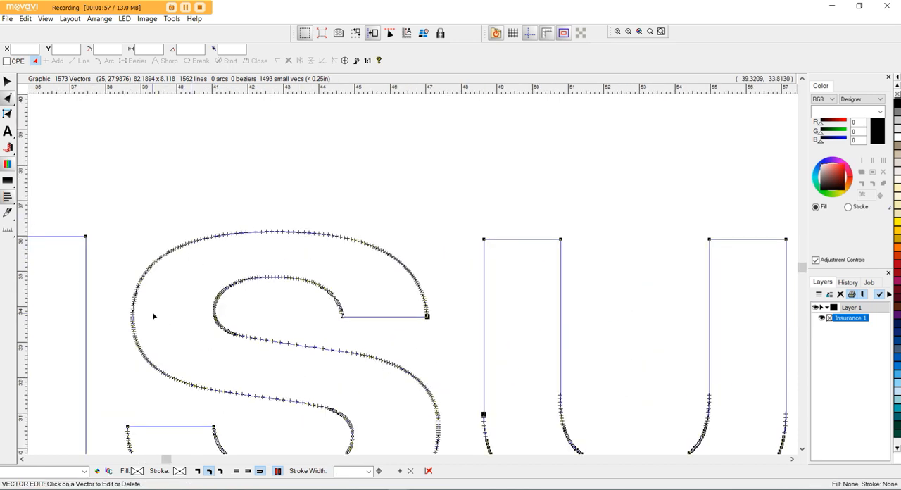
{"action": "scroll", "coordinate": [187, 255], "scroll_direction": "up", "scroll_amount": 3}
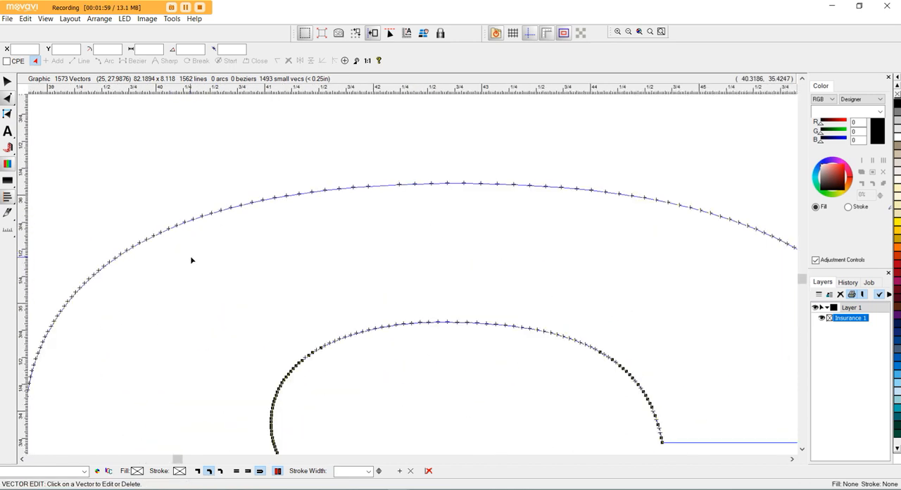
{"action": "scroll", "coordinate": [227, 234], "scroll_direction": "up", "scroll_amount": 3}
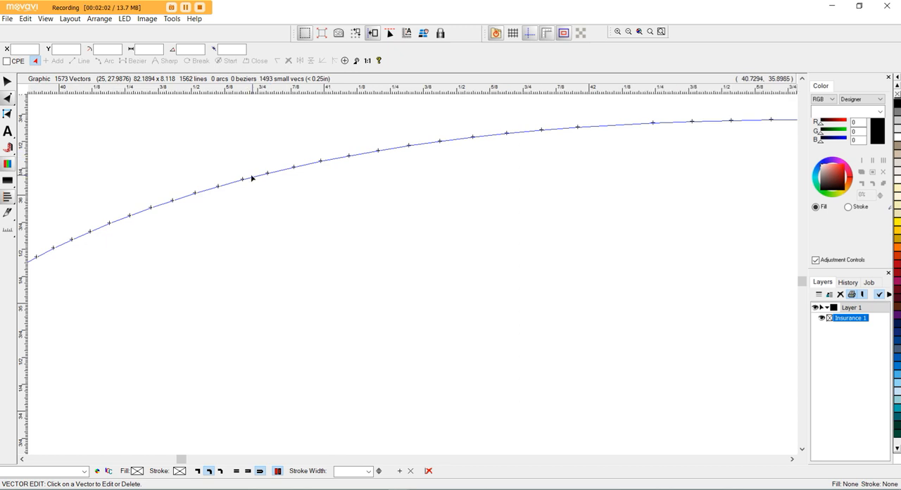
Try pulling two short line segments away from the outer upper curve of the S, and undo the edits.
{"action": "left_click_drag", "start_coordinate": [252, 178], "coordinate": [266, 292]}
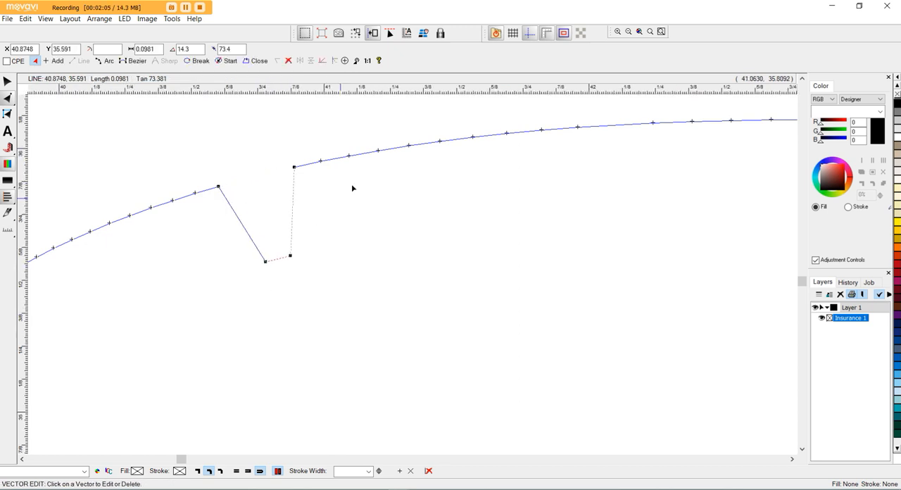
{"action": "left_click_drag", "start_coordinate": [396, 150], "coordinate": [401, 293]}
{"action": "left_click_drag", "start_coordinate": [427, 162], "coordinate": [426, 163]}
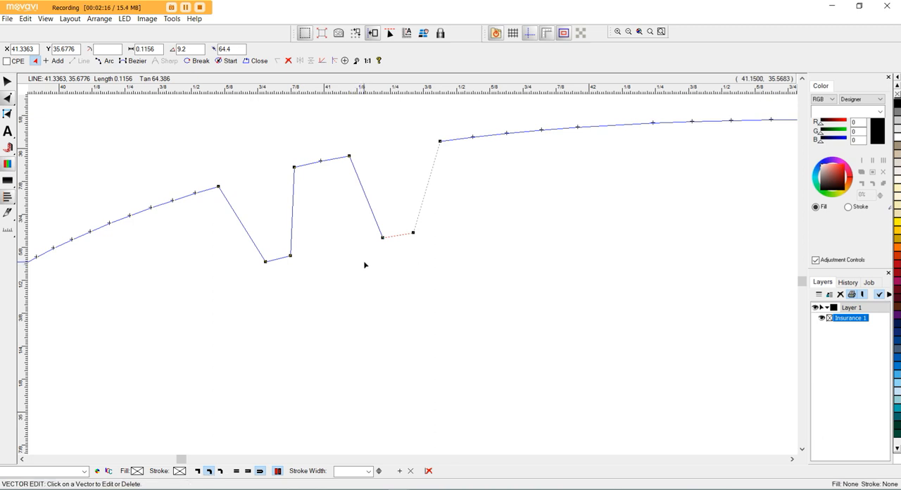
{"action": "key", "text": "Delete"}
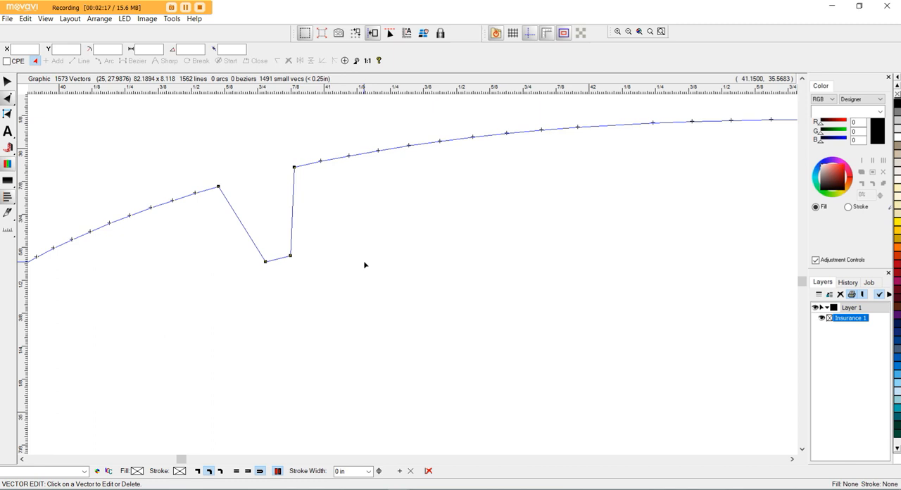
{"action": "key", "text": "ctrl+z"}
{"action": "scroll", "coordinate": [240, 207], "scroll_direction": "down", "scroll_amount": 2}
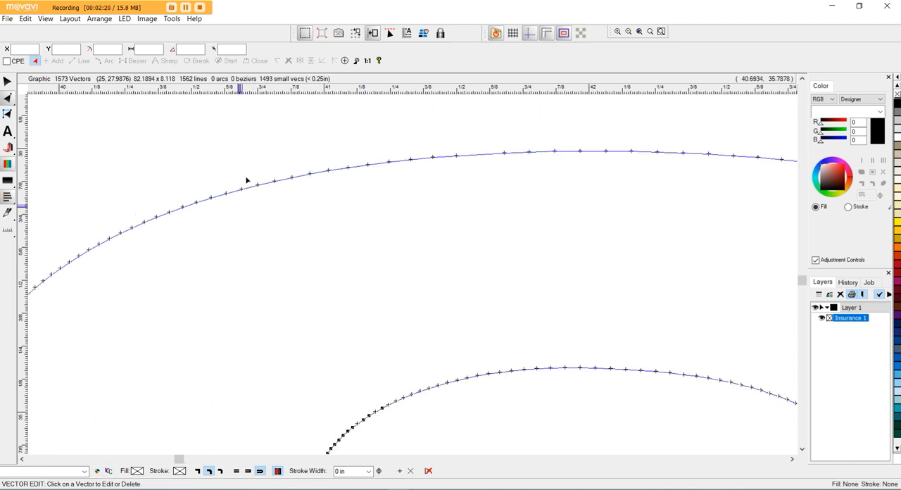
{"action": "scroll", "coordinate": [246, 181], "scroll_direction": "down", "scroll_amount": 3}
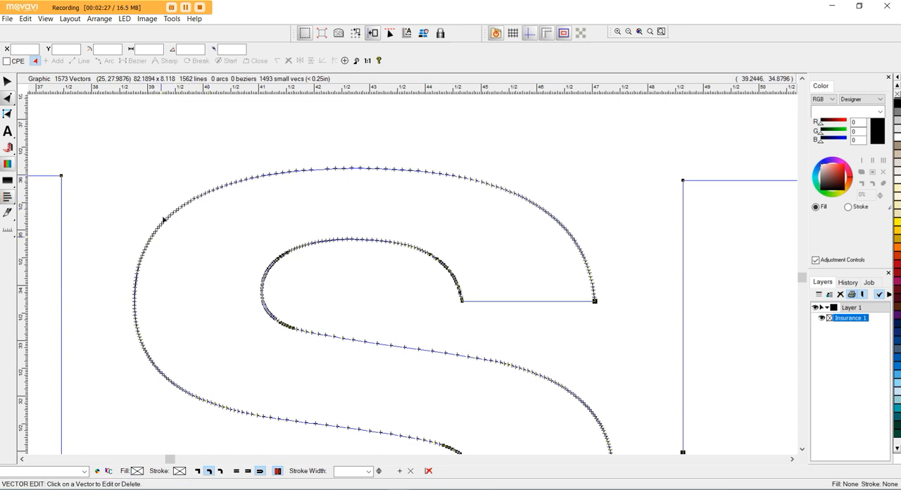
{"action": "left_click", "coordinate": [172, 20]}
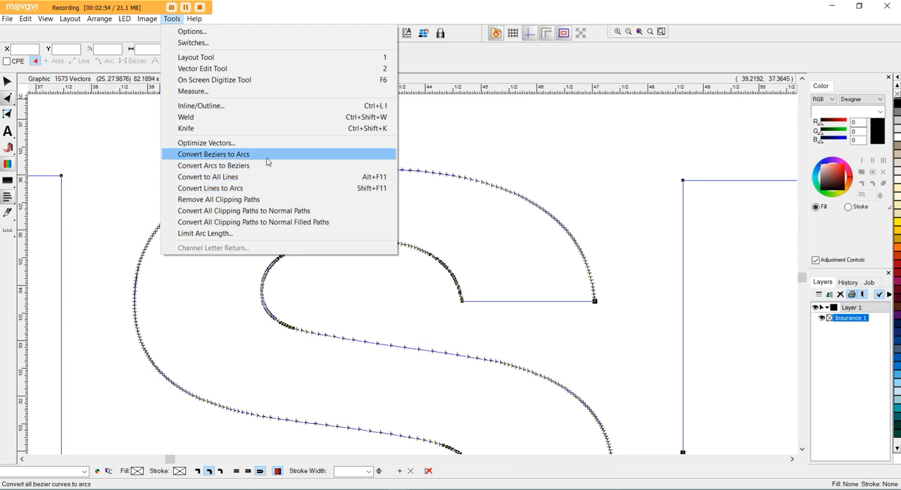
{"action": "left_click", "coordinate": [466, 160]}
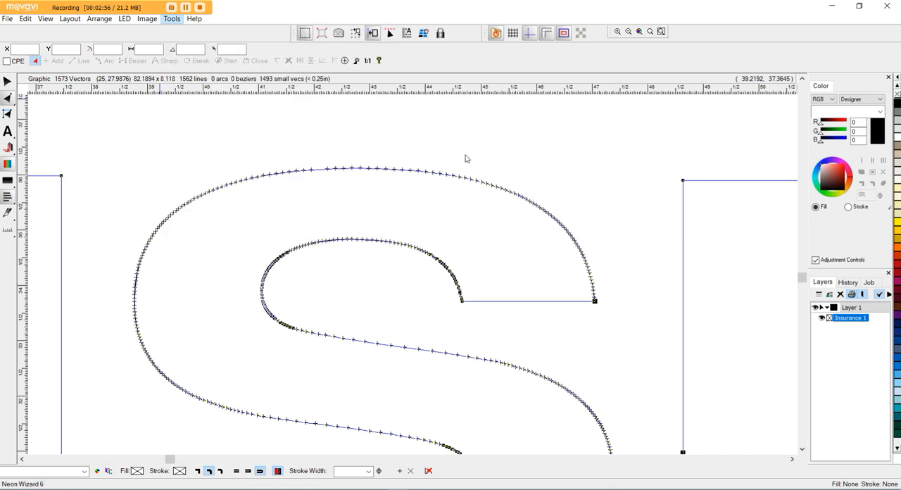
Try moving a single node above the outer upper curve of the S, and undo the move.
{"action": "scroll", "coordinate": [458, 175], "scroll_direction": "up", "scroll_amount": 2}
{"action": "scroll", "coordinate": [439, 178], "scroll_direction": "up", "scroll_amount": 3}
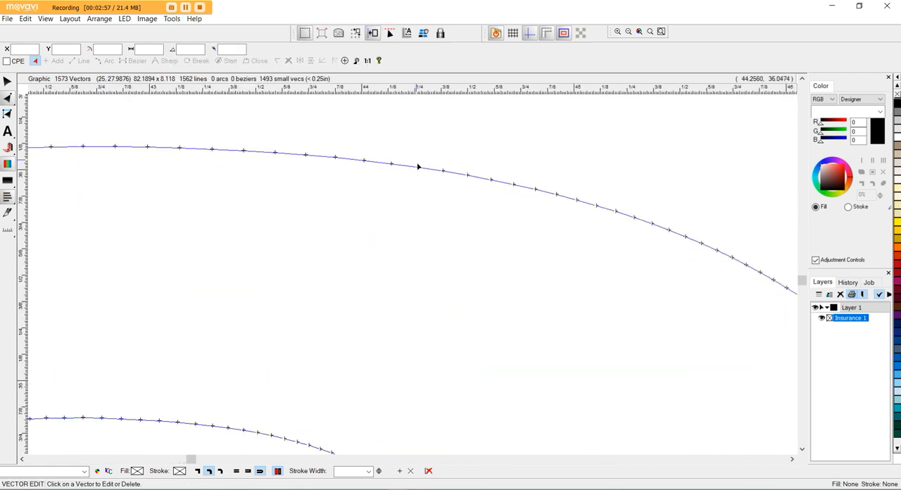
{"action": "left_click_drag", "start_coordinate": [418, 166], "coordinate": [417, 127]}
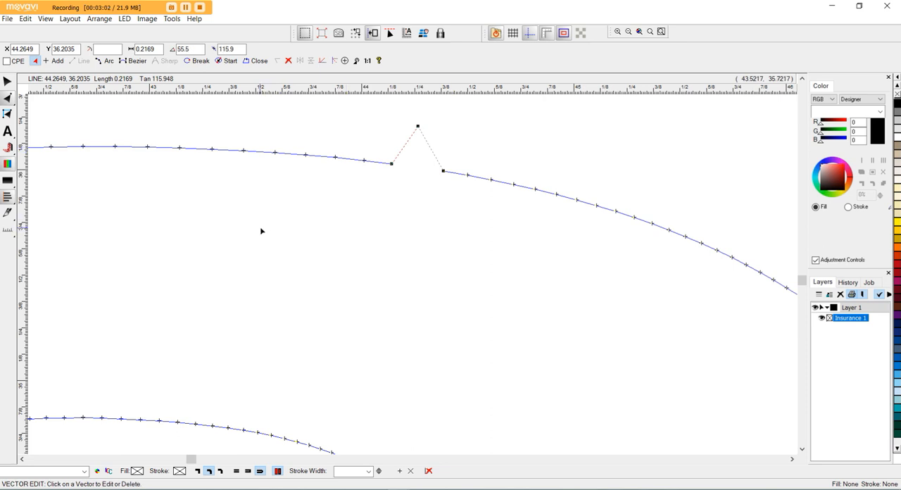
{"action": "key", "text": "ctrl+z"}
{"action": "scroll", "coordinate": [288, 174], "scroll_direction": "down", "scroll_amount": 2}
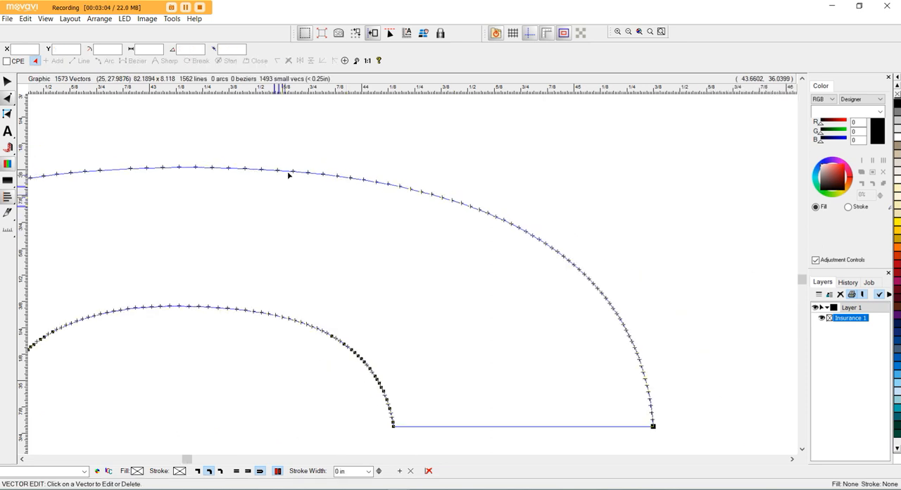
{"action": "scroll", "coordinate": [274, 179], "scroll_direction": "down", "scroll_amount": 2}
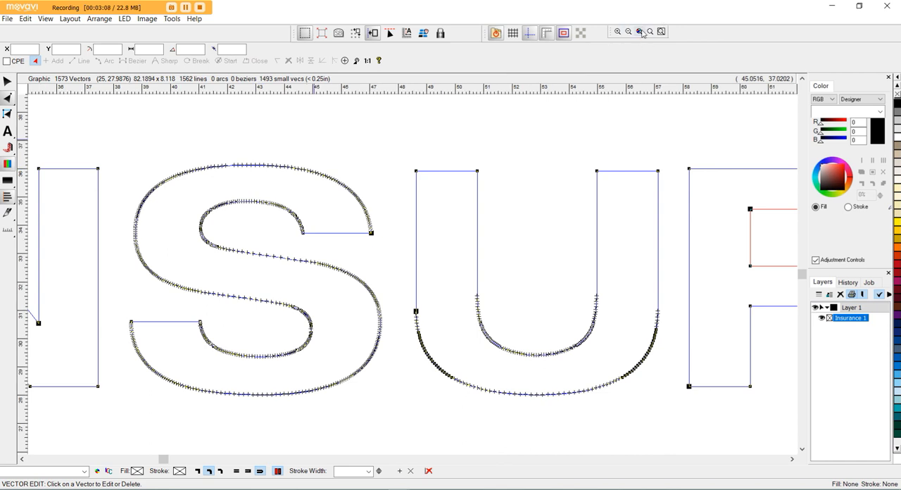
Convert the INSURANCE lettering's lines to arcs with a value of 6, maximum deviation 50 and smooth factor 22, previewing before applying.
{"action": "left_click", "coordinate": [639, 32]}
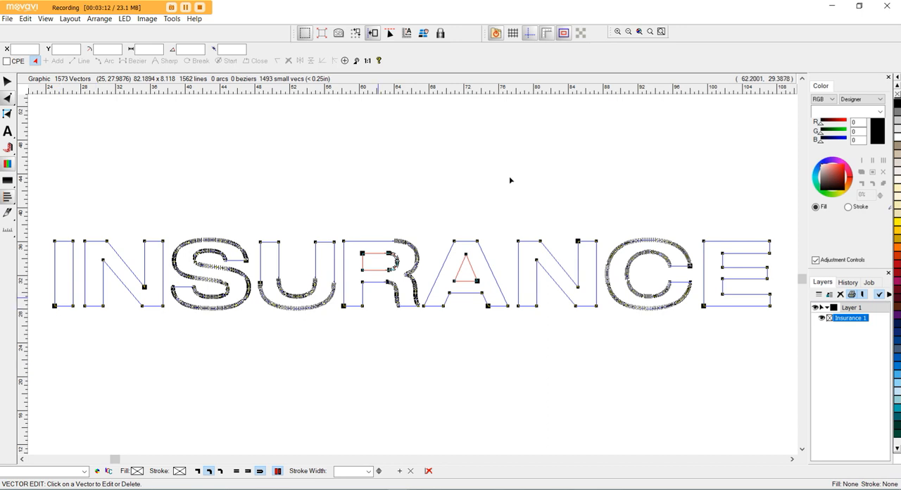
{"action": "left_click", "coordinate": [661, 31]}
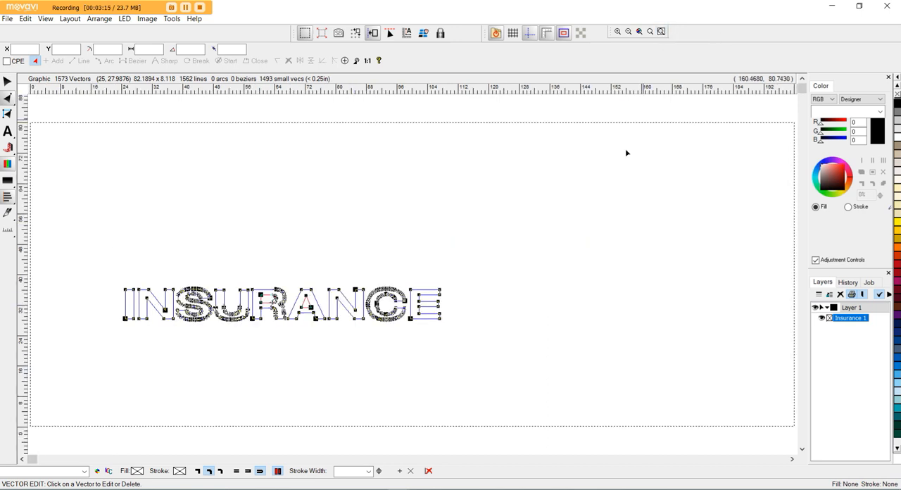
{"action": "left_click", "coordinate": [639, 31]}
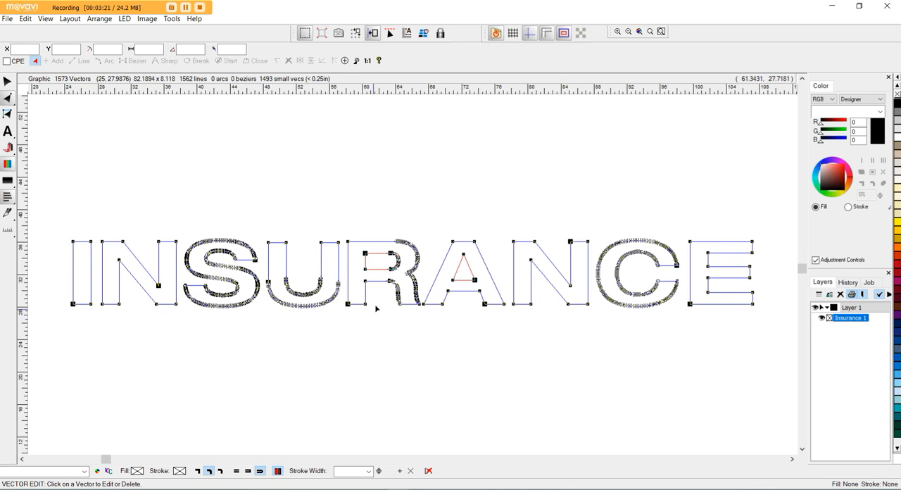
{"action": "left_click", "coordinate": [172, 19]}
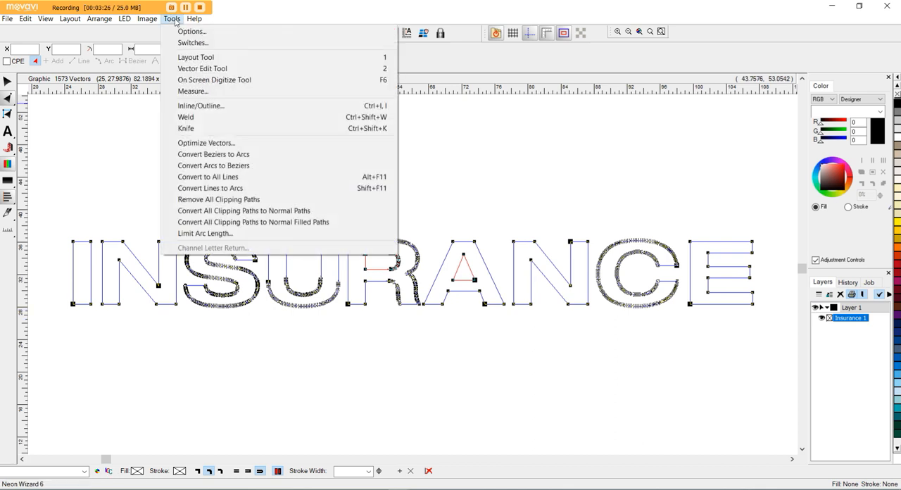
{"action": "left_click", "coordinate": [250, 189]}
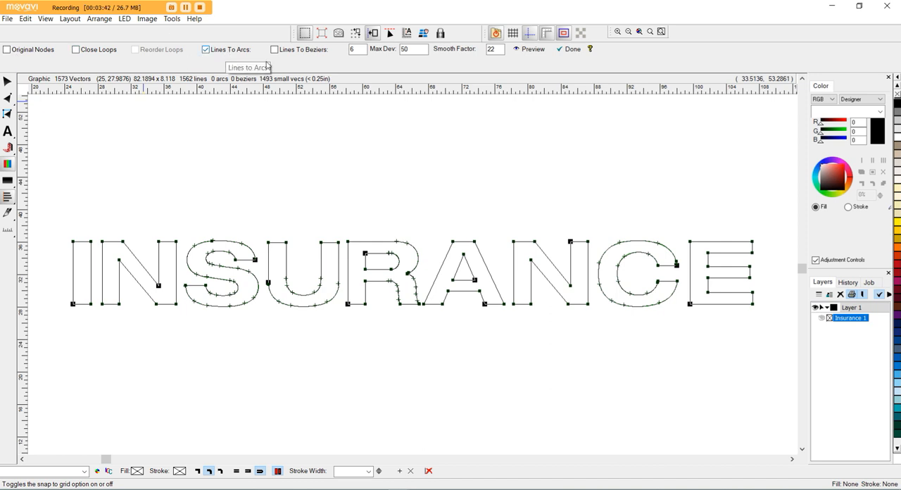
{"action": "double_click", "coordinate": [354, 50]}
{"action": "left_click_drag", "start_coordinate": [414, 50], "coordinate": [405, 51]}
{"action": "key", "text": "BackSpace"}
{"action": "type", "text": "50"}
{"action": "double_click", "coordinate": [494, 48]}
{"action": "type", "text": "22"}
{"action": "left_click", "coordinate": [536, 53]}
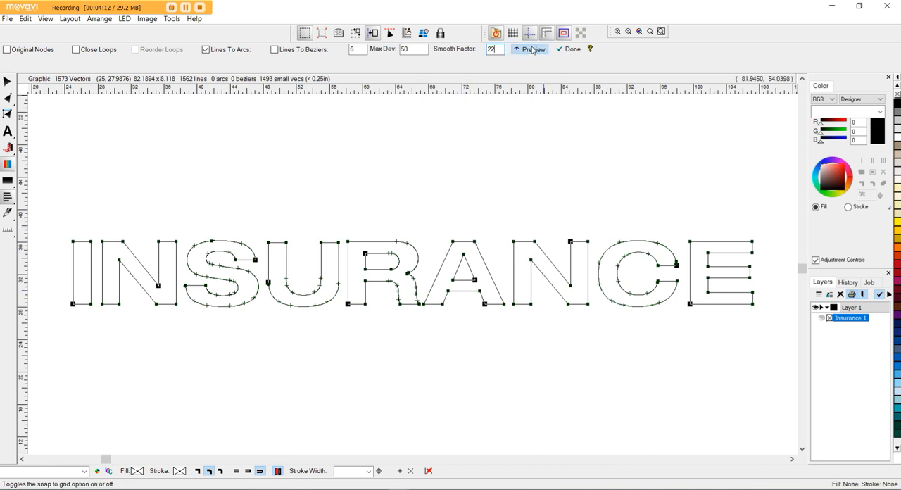
{"action": "left_click", "coordinate": [570, 51]}
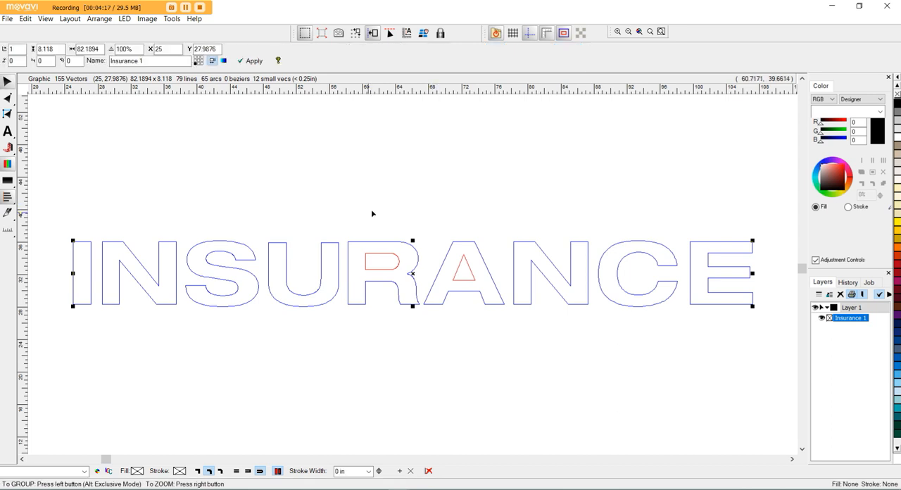
Outline the INSURANCE lettering with an offset of .03, replacing the original shapes.
{"action": "left_click", "coordinate": [8, 100]}
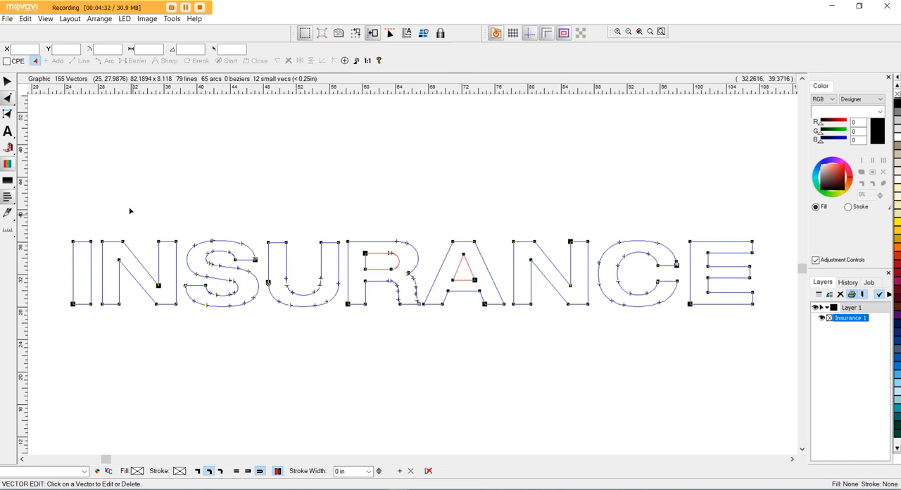
{"action": "left_click", "coordinate": [6, 82]}
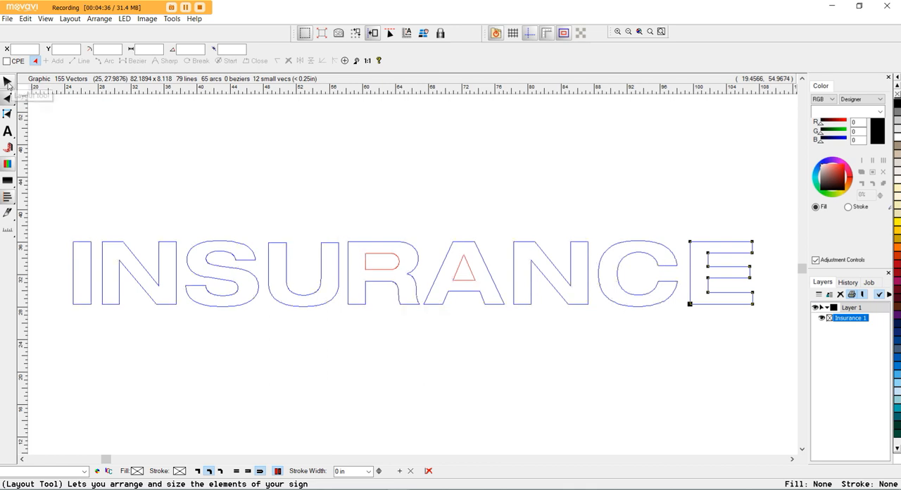
{"action": "left_click", "coordinate": [172, 19]}
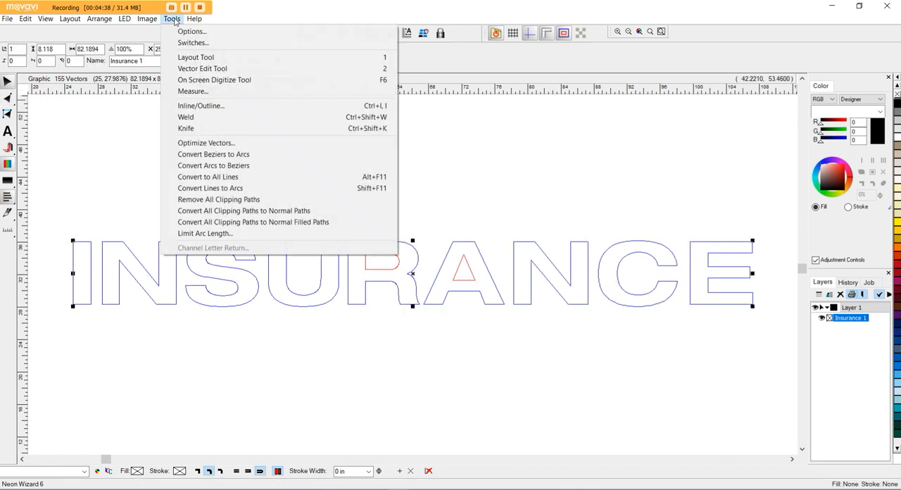
{"action": "left_click", "coordinate": [211, 106]}
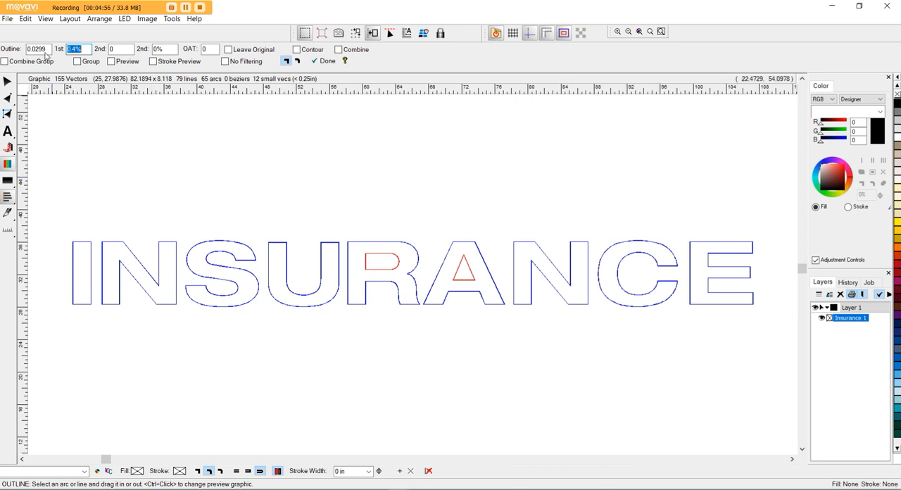
{"action": "left_click_drag", "start_coordinate": [47, 50], "coordinate": [40, 50]}
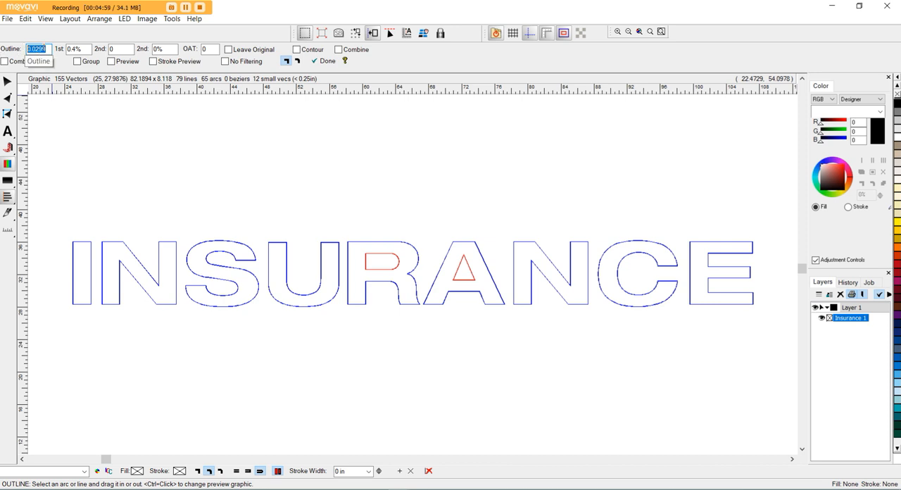
{"action": "key", "text": "BackSpace"}
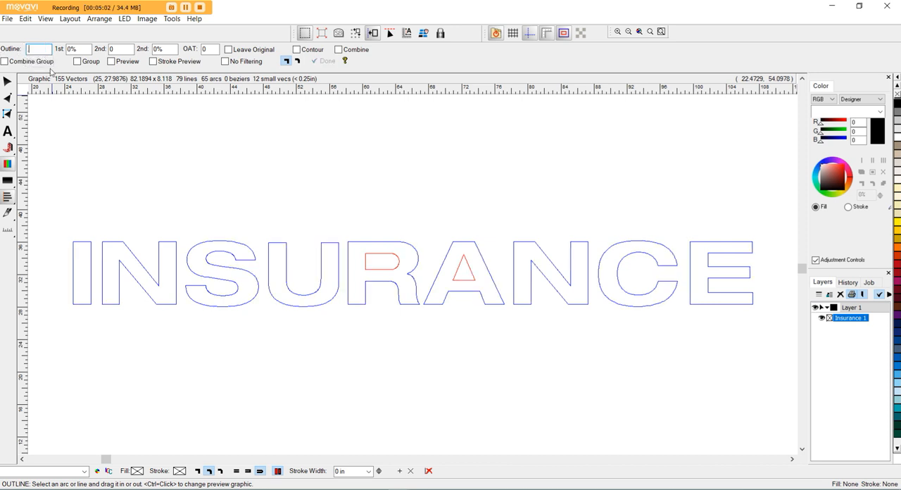
{"action": "type", "text": ".03"}
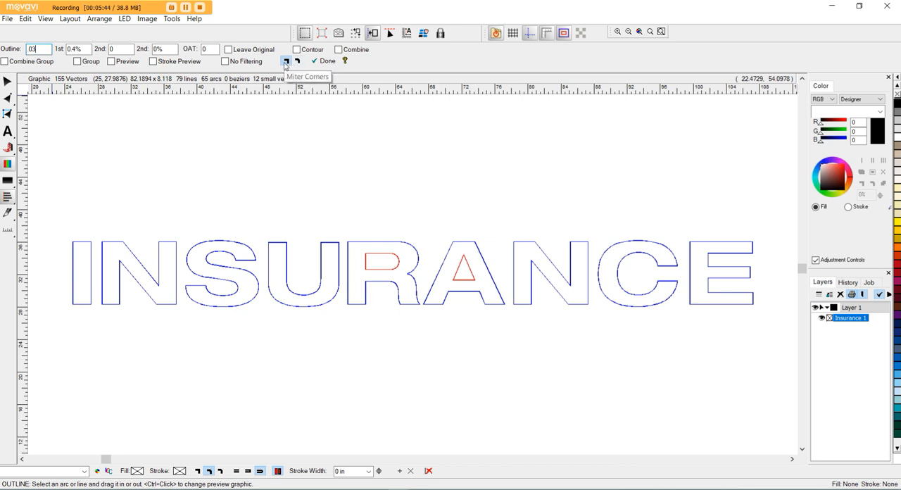
{"action": "left_click", "coordinate": [331, 64]}
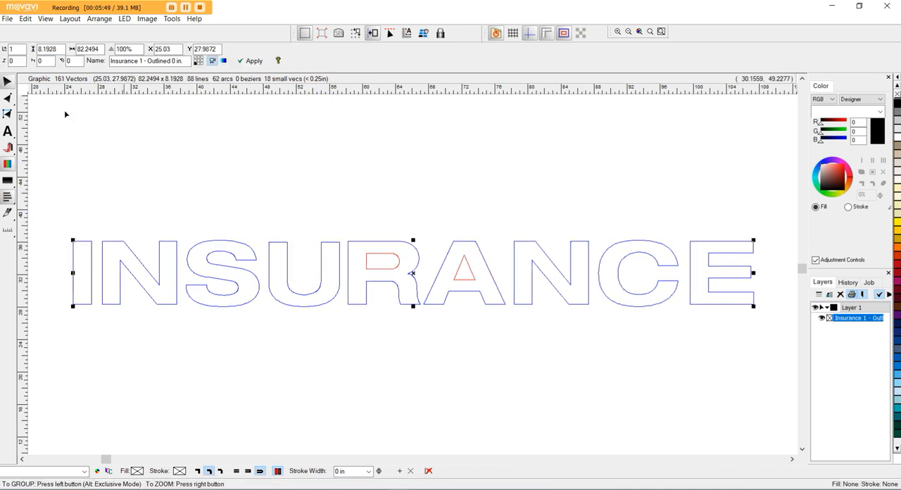
Show the nodes of the outlined lettering and limit its arc lengths to a maximum angle of 60.000.
{"action": "left_click", "coordinate": [8, 99]}
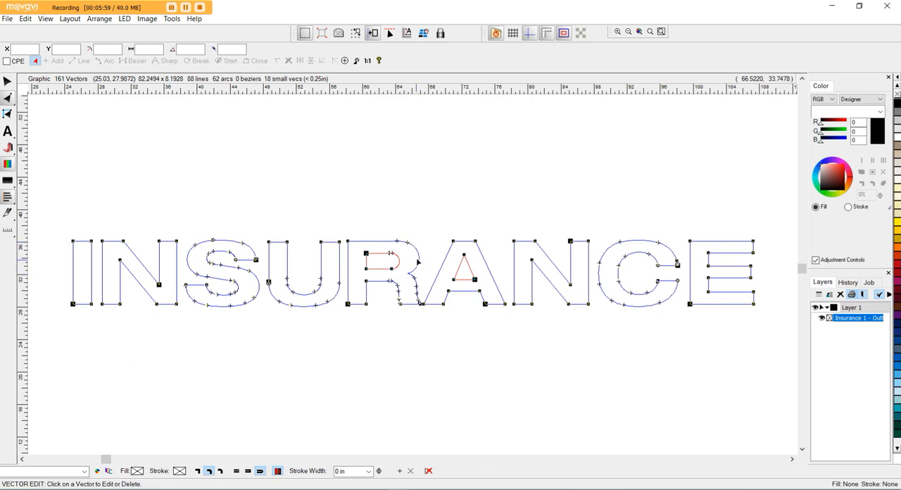
{"action": "scroll", "coordinate": [418, 262], "scroll_direction": "up", "scroll_amount": 5}
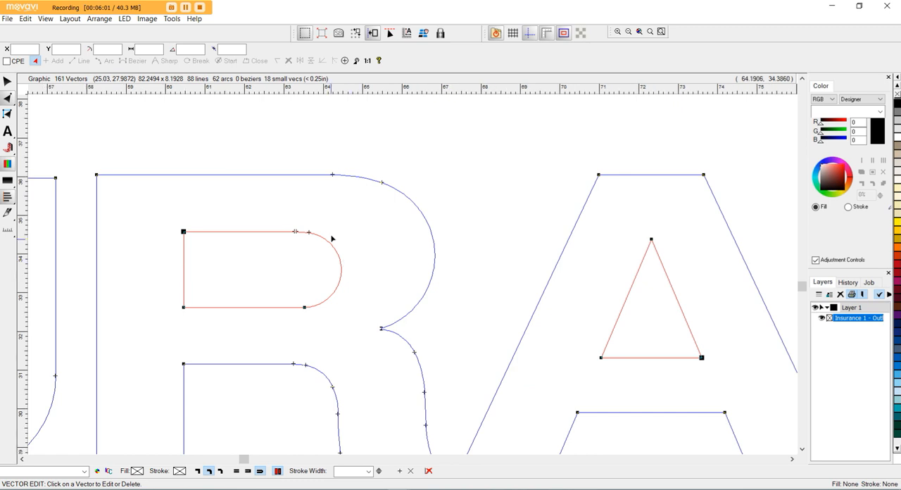
{"action": "left_click", "coordinate": [173, 20]}
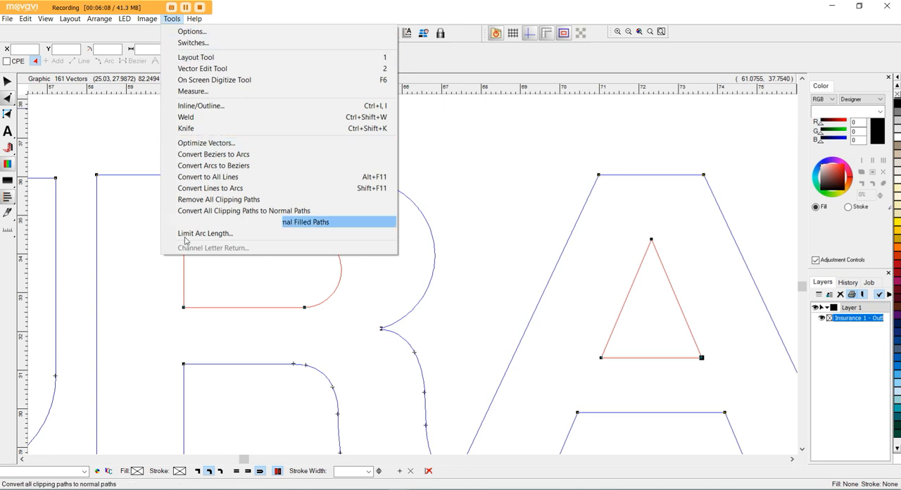
{"action": "left_click", "coordinate": [253, 235]}
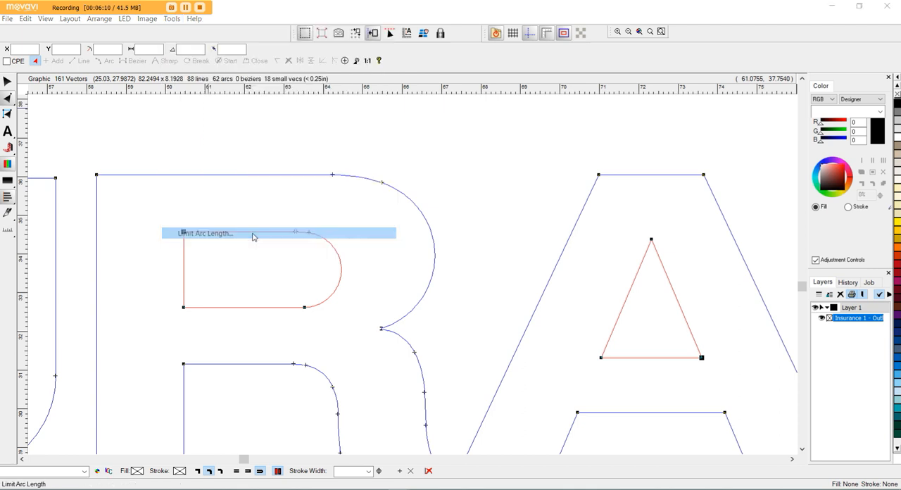
{"action": "left_click_drag", "start_coordinate": [462, 224], "coordinate": [505, 128]}
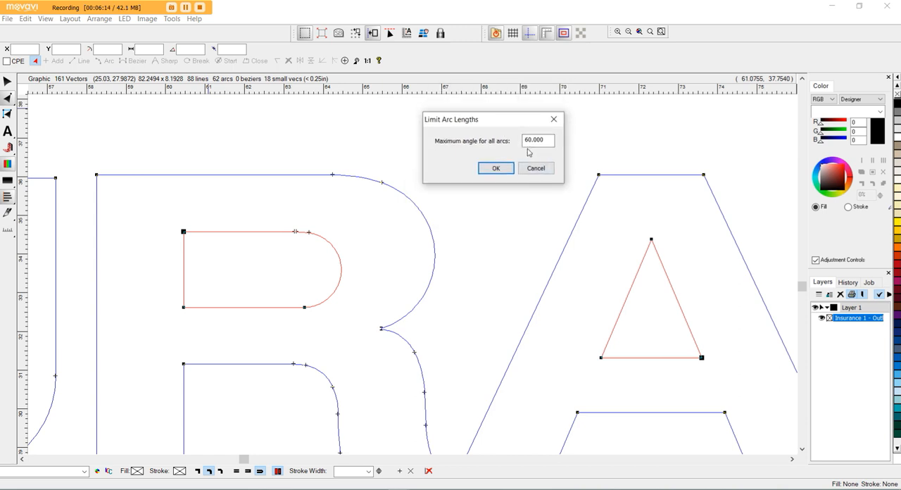
{"action": "left_click", "coordinate": [534, 140]}
{"action": "left_click", "coordinate": [497, 169]}
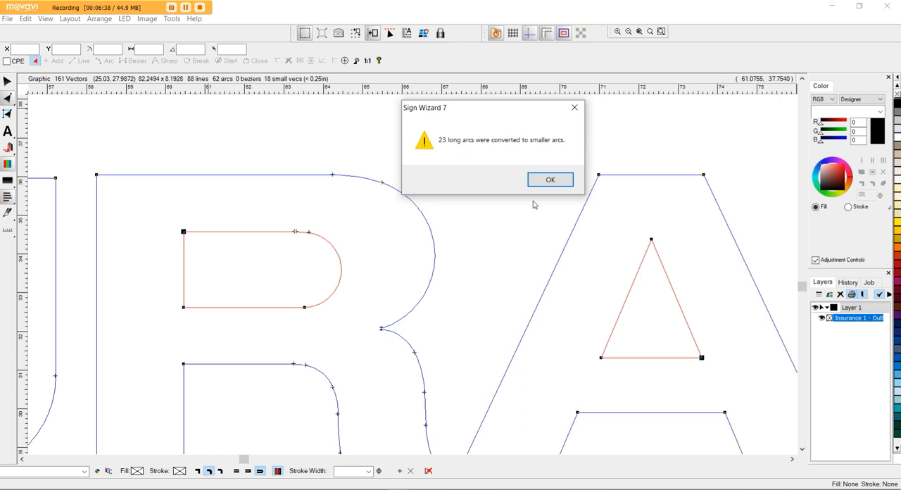
{"action": "left_click", "coordinate": [562, 181]}
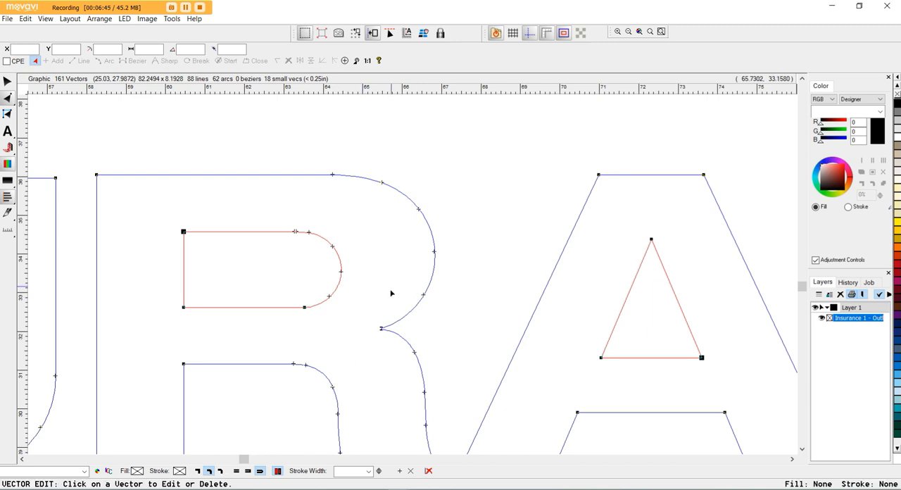
Insert a node in the short vertical segment at the R's outer notch and move it about 0.05 in outward to form a point.
{"action": "scroll", "coordinate": [364, 365], "scroll_direction": "up", "scroll_amount": 3}
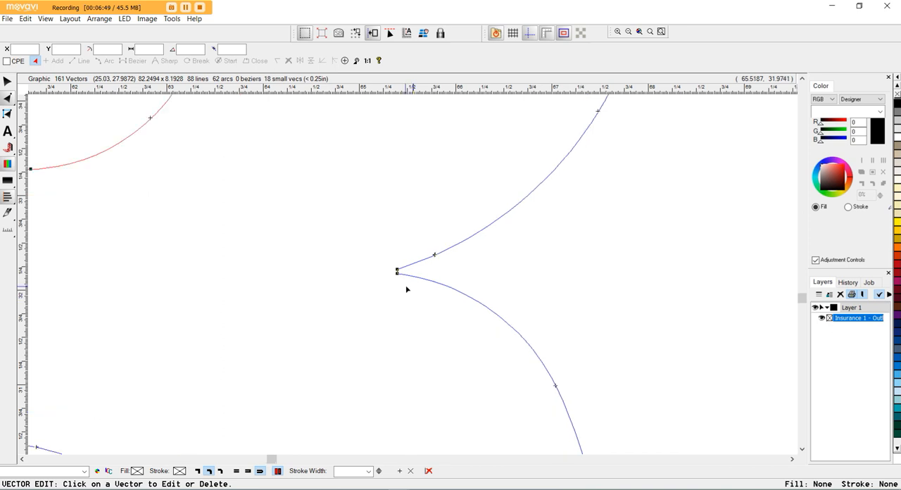
{"action": "scroll", "coordinate": [406, 287], "scroll_direction": "up", "scroll_amount": 3}
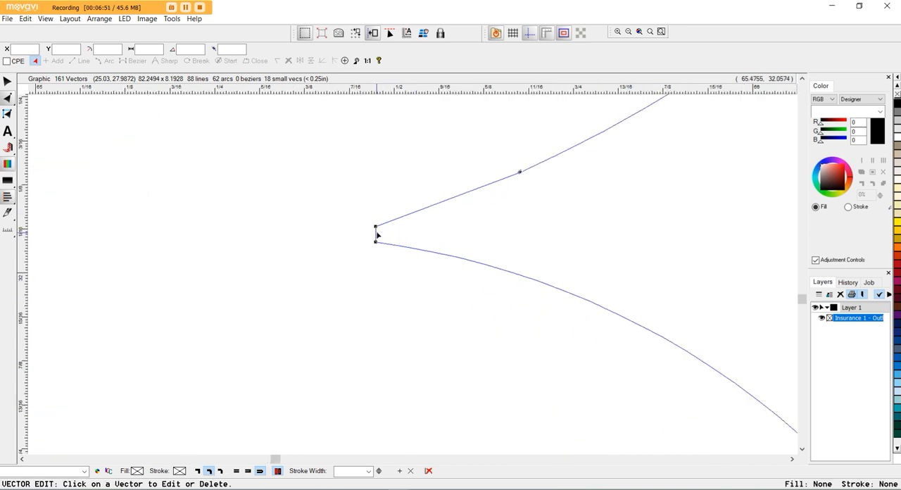
{"action": "left_click", "coordinate": [376, 236]}
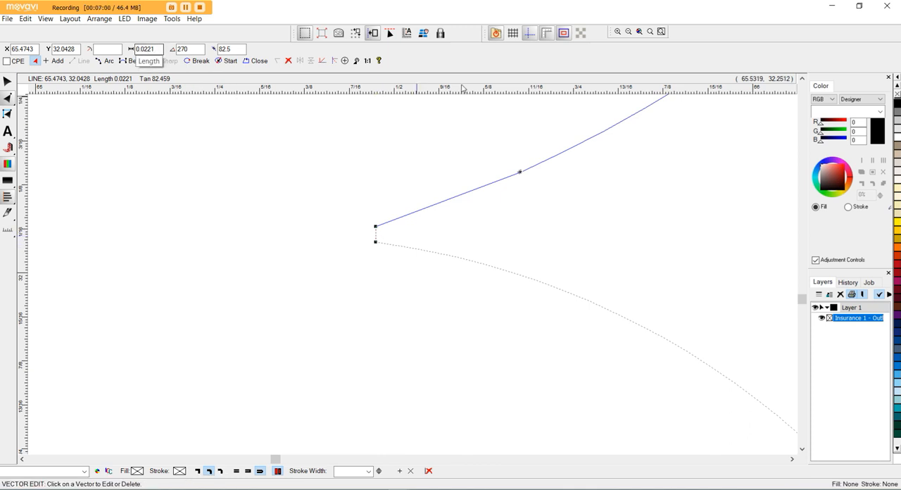
{"action": "left_click", "coordinate": [461, 192]}
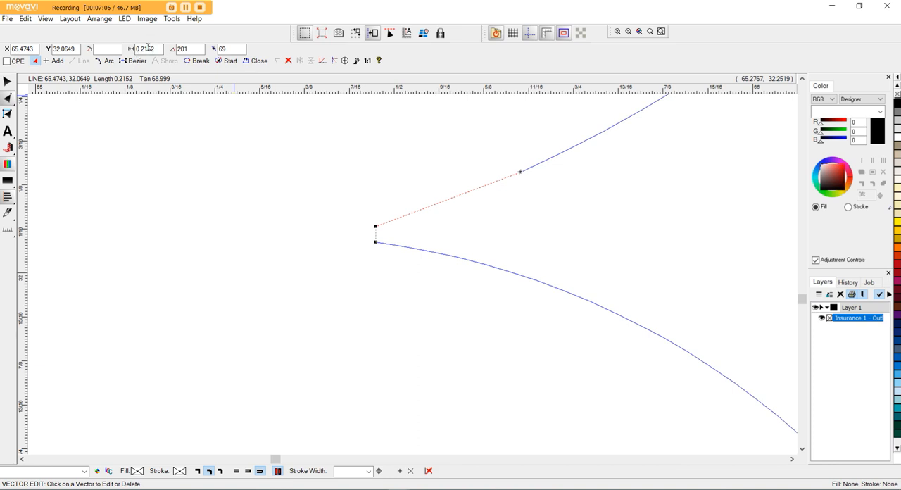
{"action": "left_click", "coordinate": [377, 240]}
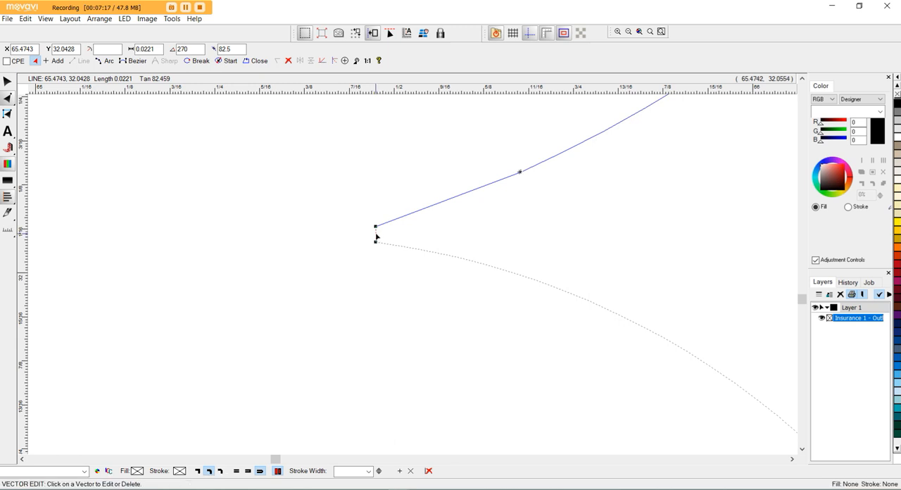
{"action": "right_click", "coordinate": [376, 238]}
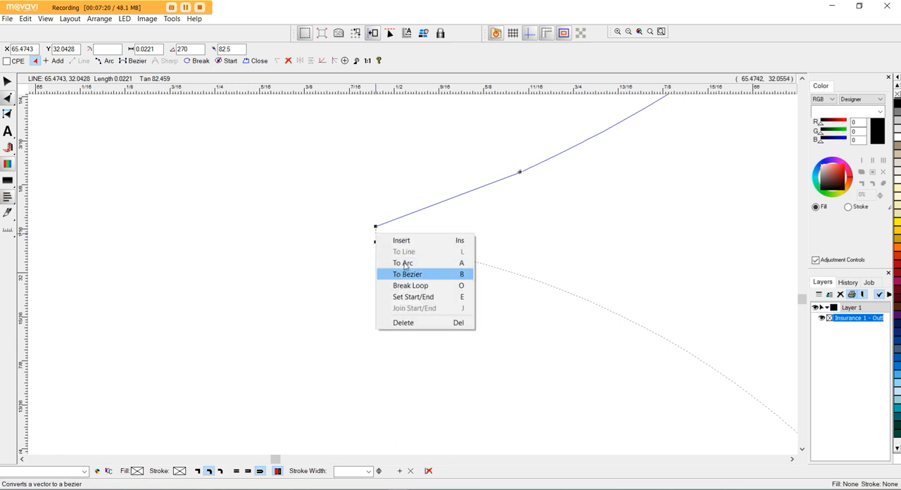
{"action": "left_click", "coordinate": [384, 240]}
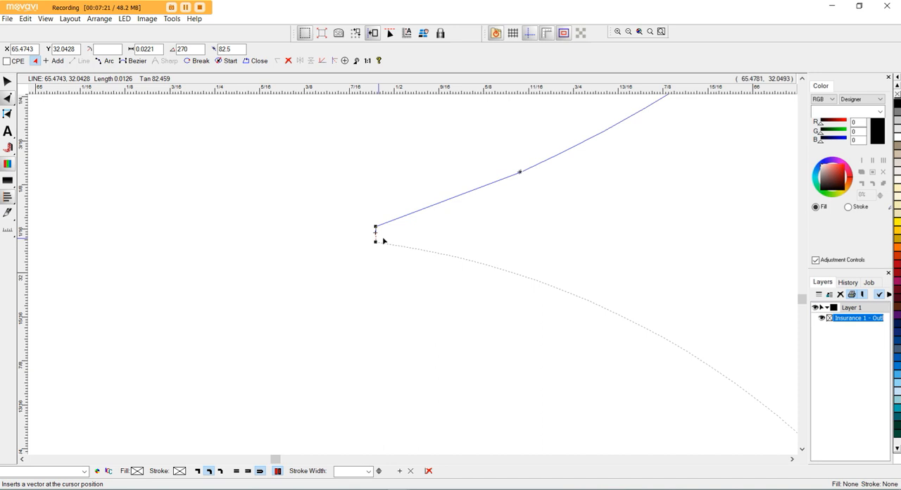
{"action": "left_click_drag", "start_coordinate": [376, 233], "coordinate": [341, 238]}
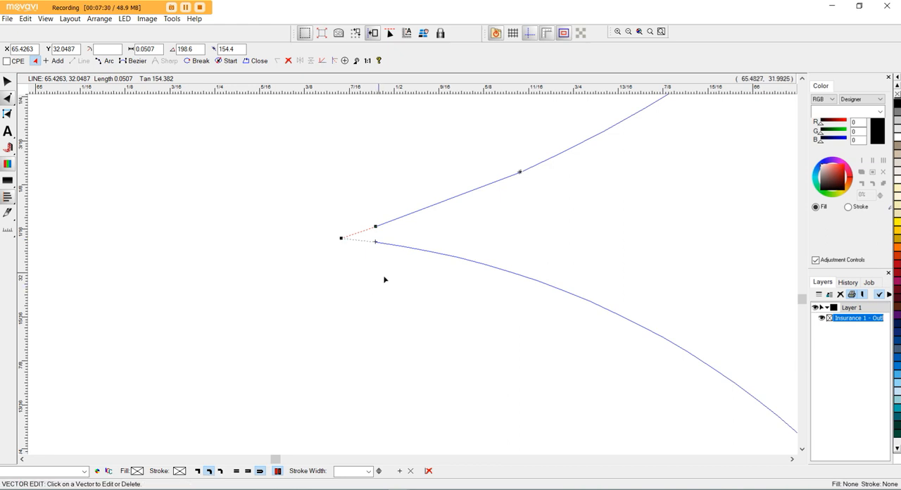
Delete the two leftover nodes beside the new point, one below and one above it, at the R's notch.
{"action": "left_click_drag", "start_coordinate": [395, 273], "coordinate": [368, 251]}
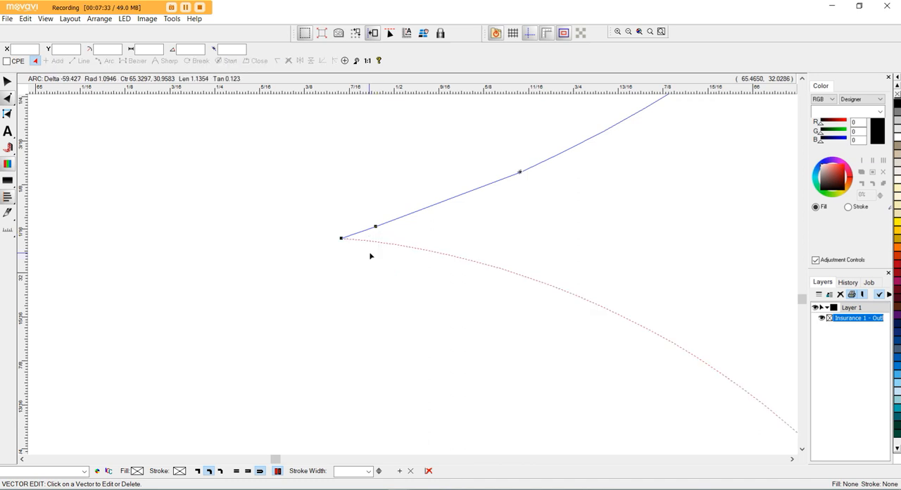
{"action": "left_click_drag", "start_coordinate": [365, 210], "coordinate": [389, 238]}
{"action": "key", "text": "Delete"}
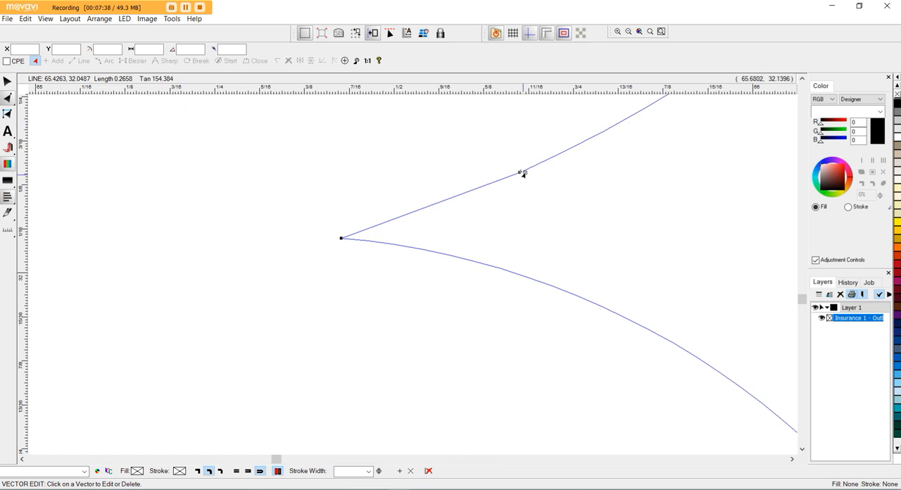
Examine the tiny segment above the R's reshaped notch, the notch itself and the nodes of the surrounding letters.
{"action": "scroll", "coordinate": [524, 174], "scroll_direction": "up", "scroll_amount": 2}
{"action": "scroll", "coordinate": [519, 174], "scroll_direction": "up", "scroll_amount": 2}
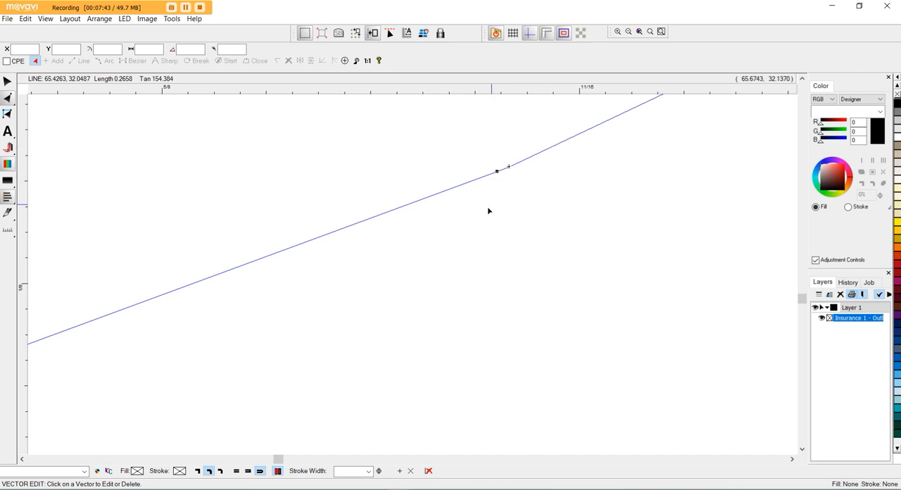
{"action": "scroll", "coordinate": [514, 167], "scroll_direction": "down", "scroll_amount": 4}
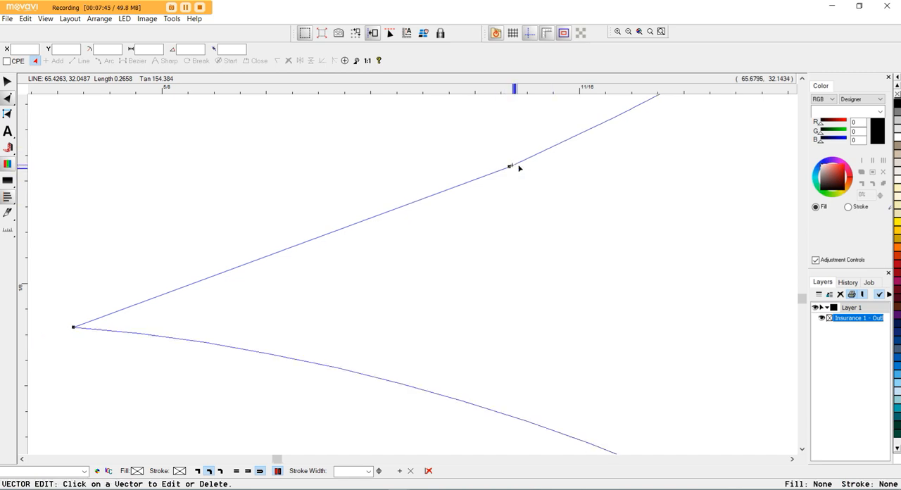
{"action": "scroll", "coordinate": [514, 164], "scroll_direction": "down", "scroll_amount": 2}
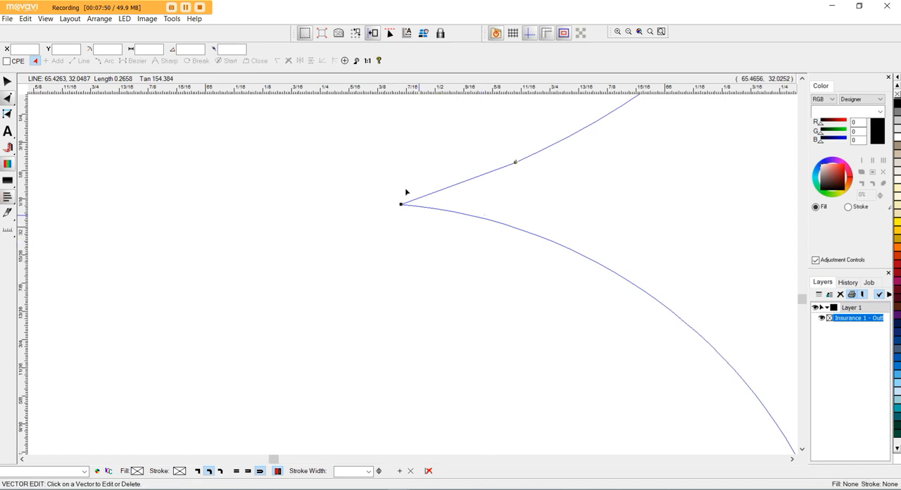
{"action": "scroll", "coordinate": [406, 191], "scroll_direction": "down", "scroll_amount": 4}
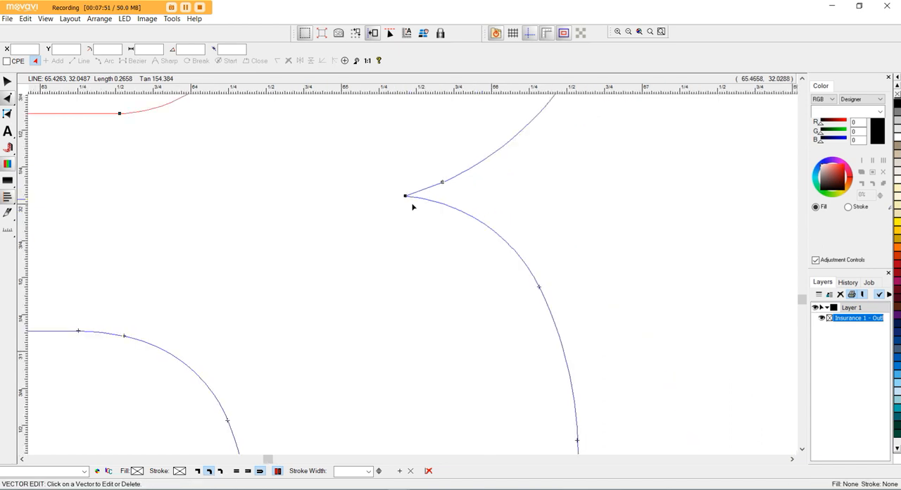
{"action": "scroll", "coordinate": [413, 206], "scroll_direction": "down", "scroll_amount": 2}
{"action": "scroll", "coordinate": [435, 214], "scroll_direction": "down", "scroll_amount": 3}
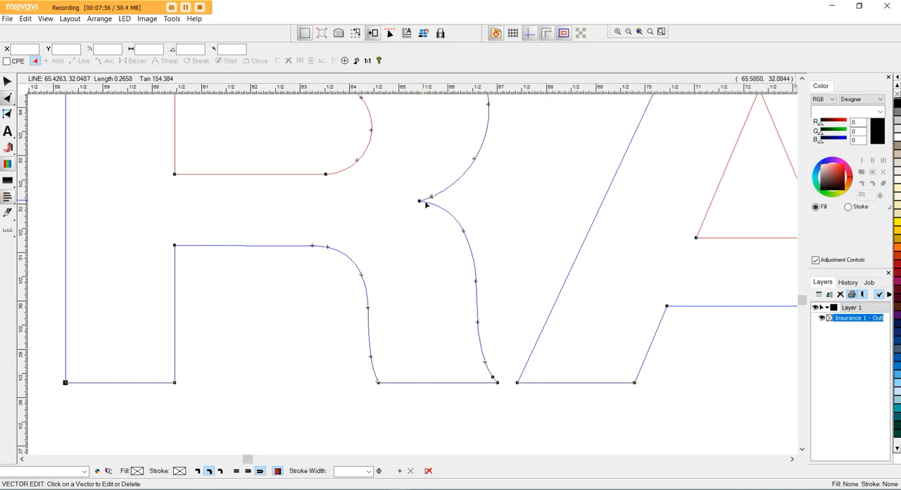
{"action": "scroll", "coordinate": [422, 202], "scroll_direction": "up", "scroll_amount": 3}
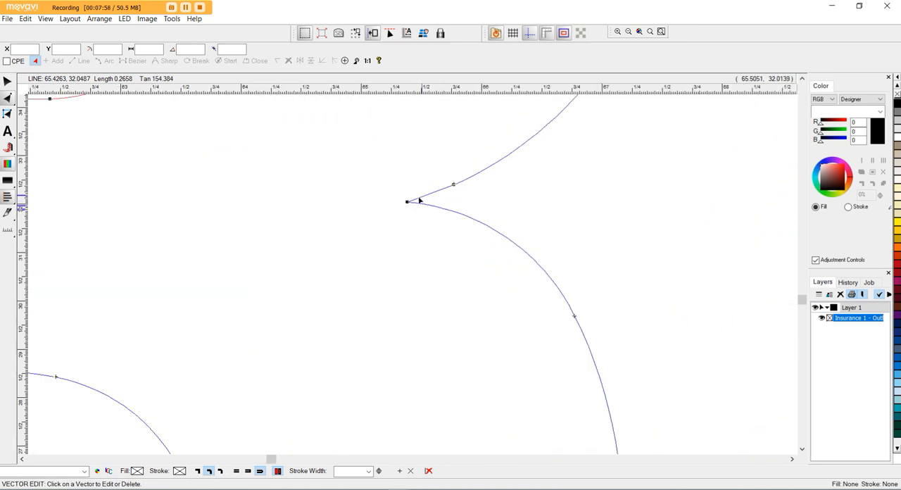
{"action": "scroll", "coordinate": [418, 201], "scroll_direction": "up", "scroll_amount": 1}
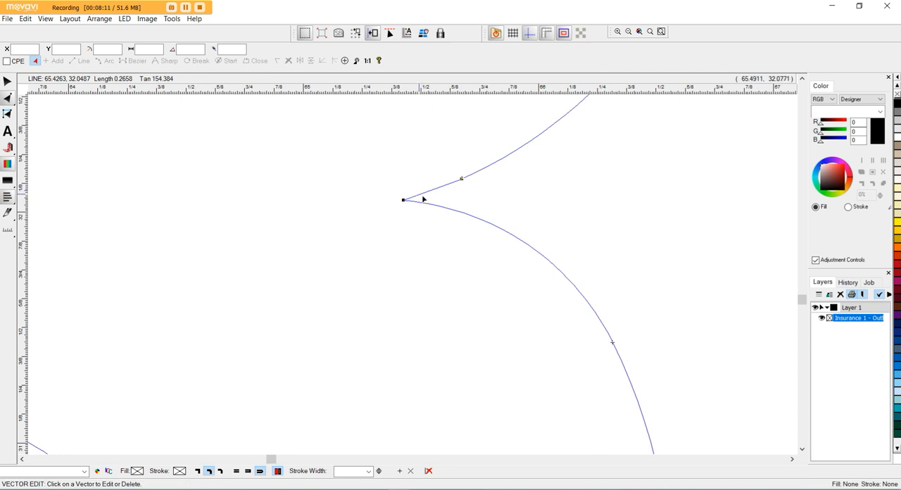
{"action": "scroll", "coordinate": [434, 189], "scroll_direction": "down", "scroll_amount": 2}
{"action": "scroll", "coordinate": [434, 189], "scroll_direction": "down", "scroll_amount": 2}
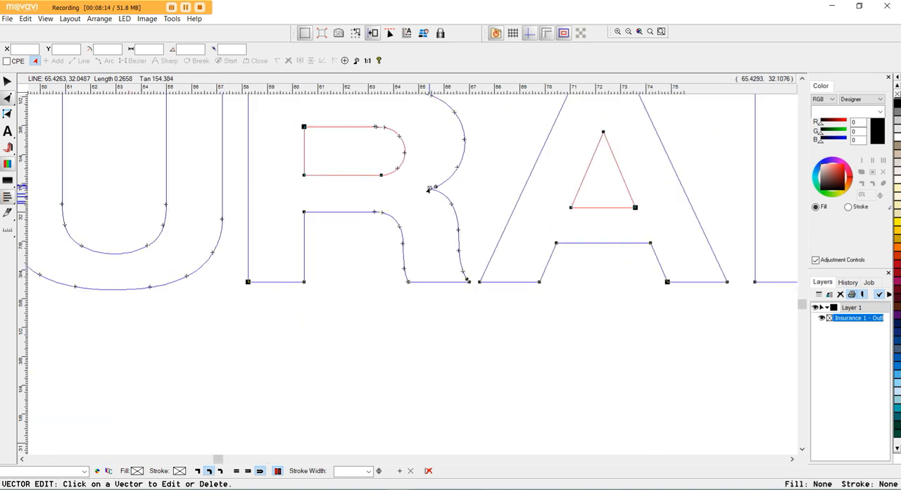
{"action": "scroll", "coordinate": [412, 247], "scroll_direction": "down", "scroll_amount": 2}
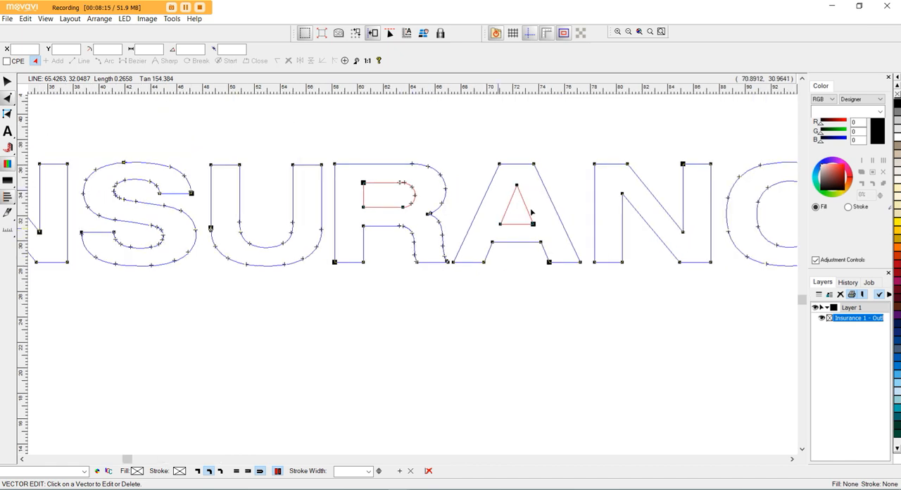
Set the start/end point of the first letter I at its upper-right corner.
{"action": "scroll", "coordinate": [411, 248], "scroll_direction": "down", "scroll_amount": 2}
{"action": "scroll", "coordinate": [319, 209], "scroll_direction": "up", "scroll_amount": 6}
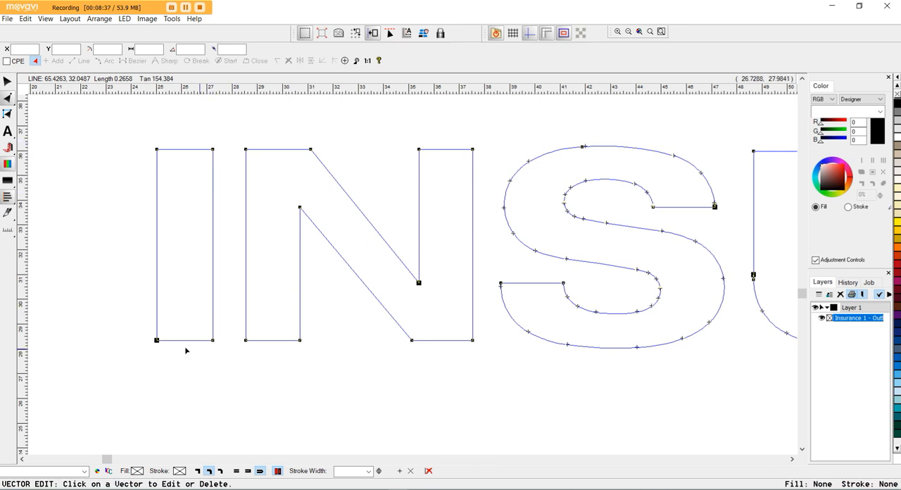
{"action": "left_click", "coordinate": [212, 150]}
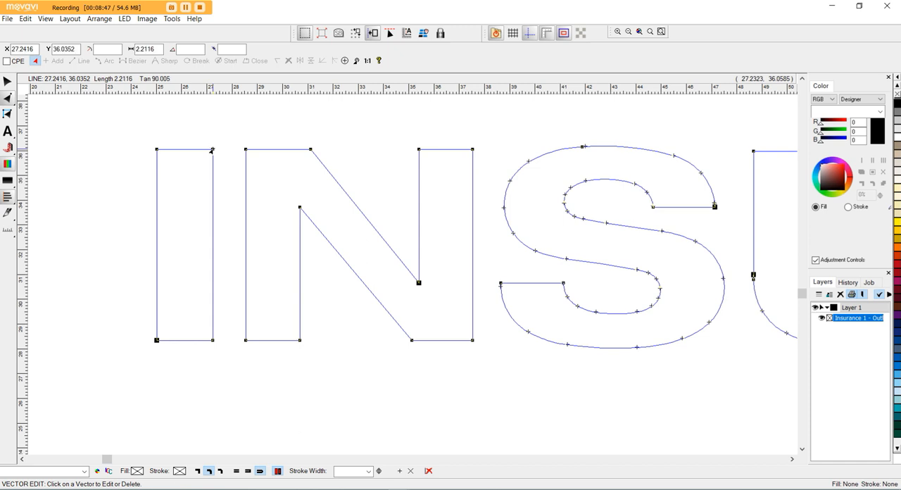
{"action": "right_click", "coordinate": [213, 150]}
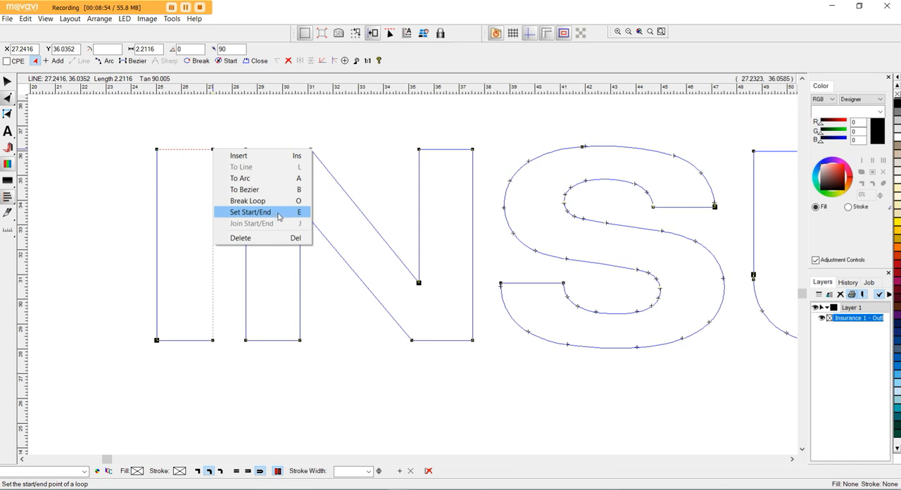
{"action": "left_click", "coordinate": [251, 212]}
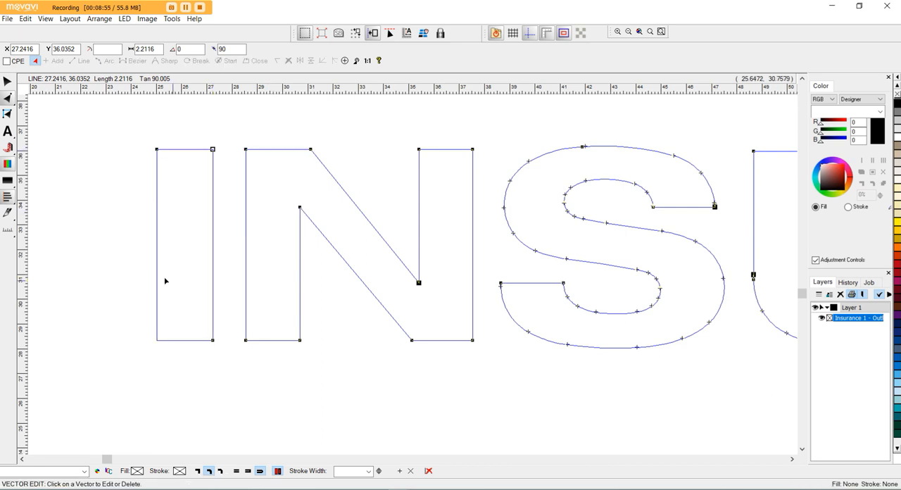
Set the start/end point of the first N at the upper-right corner of its outline.
{"action": "scroll", "coordinate": [185, 288], "scroll_direction": "down", "scroll_amount": 3}
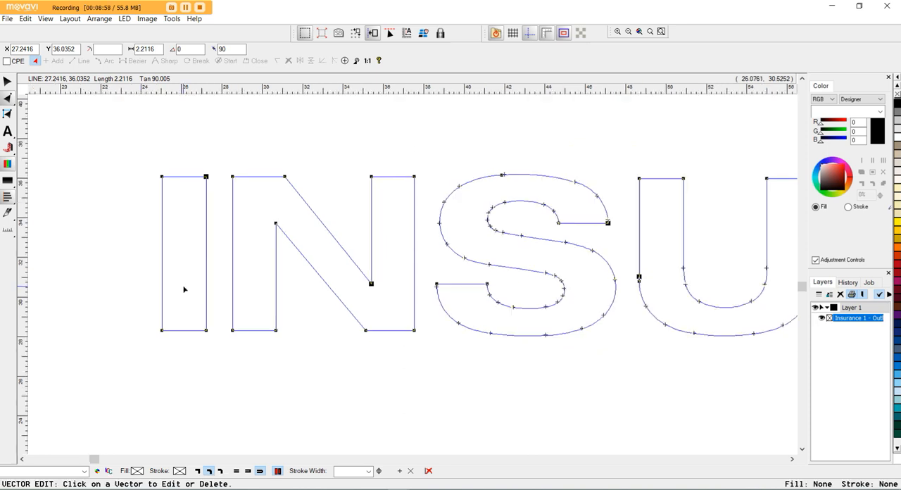
{"action": "scroll", "coordinate": [187, 282], "scroll_direction": "up", "scroll_amount": 4}
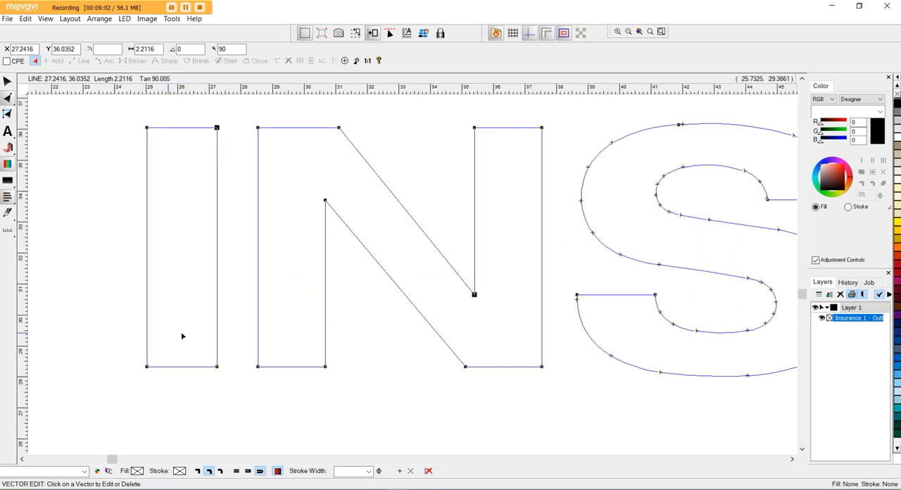
{"action": "right_click", "coordinate": [542, 128]}
{"action": "left_click", "coordinate": [579, 191]}
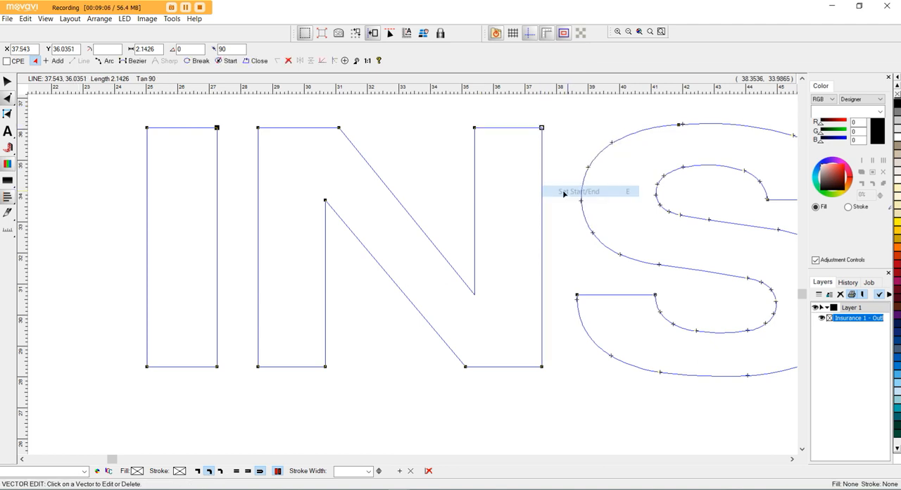
Check the S's start point, and set the U's start/end point at the upper-right corner of its right stem.
{"action": "scroll", "coordinate": [375, 213], "scroll_direction": "down", "scroll_amount": 2}
{"action": "scroll", "coordinate": [570, 195], "scroll_direction": "up", "scroll_amount": 3}
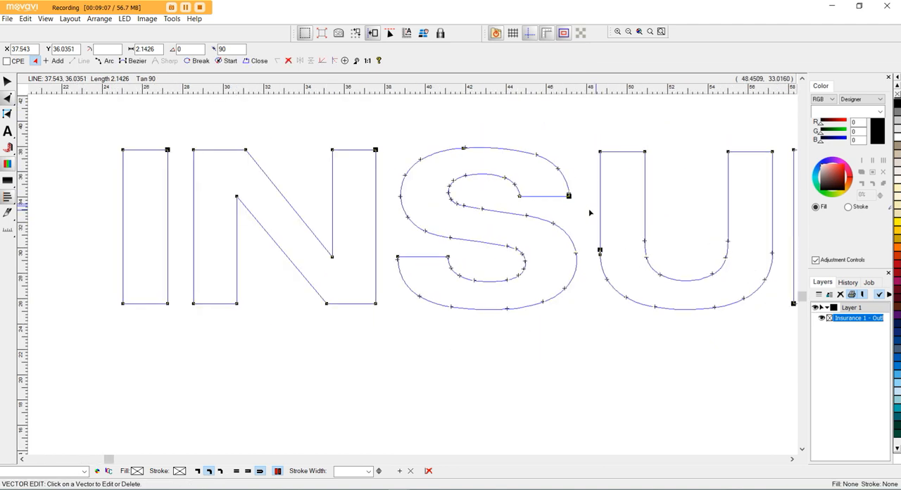
{"action": "scroll", "coordinate": [562, 194], "scroll_direction": "up", "scroll_amount": 4}
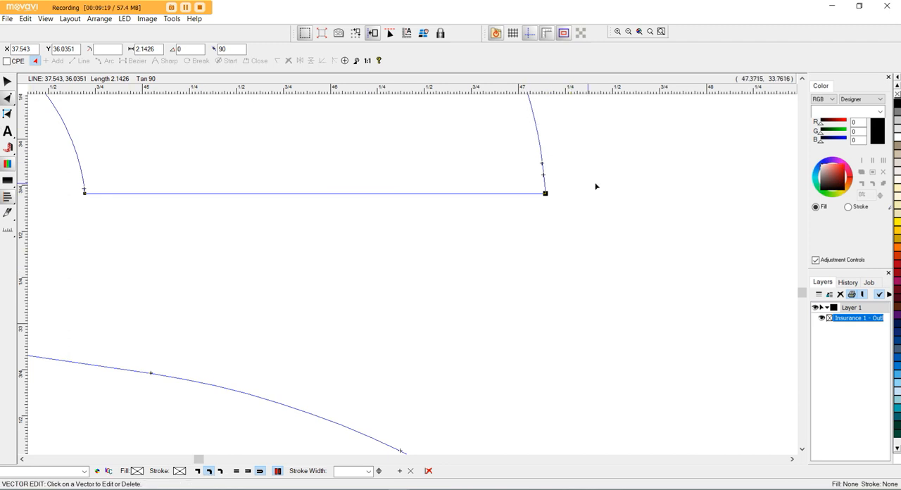
{"action": "scroll", "coordinate": [475, 180], "scroll_direction": "down", "scroll_amount": 8}
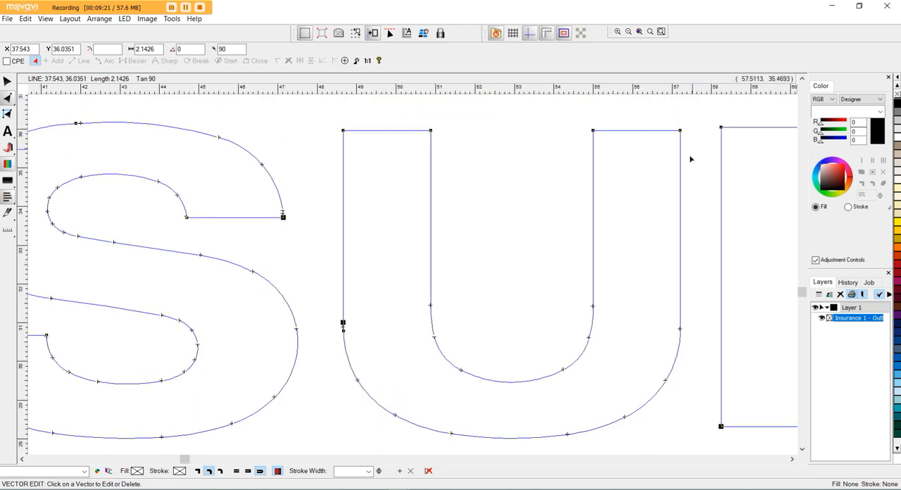
{"action": "right_click", "coordinate": [679, 135]}
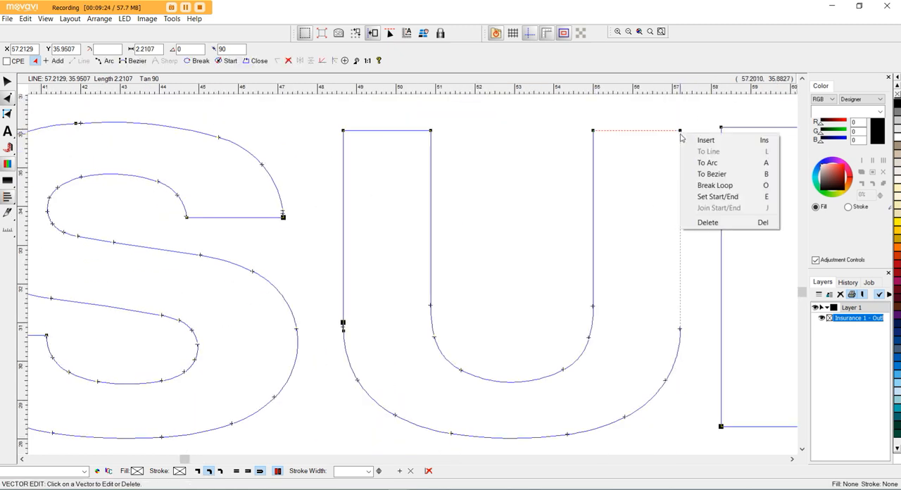
{"action": "left_click", "coordinate": [701, 197]}
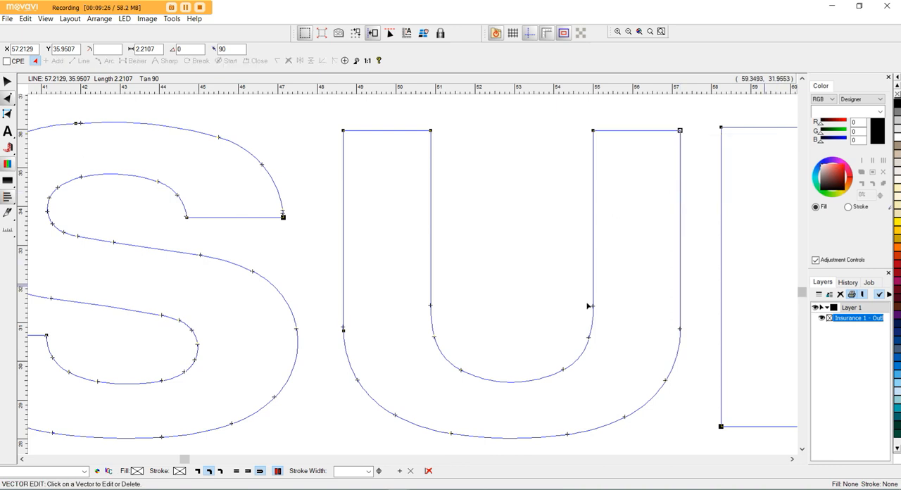
Insert a node partway along the R's top edge and make it the start/end point of the outer loop.
{"action": "scroll", "coordinate": [361, 173], "scroll_direction": "down", "scroll_amount": 3}
{"action": "scroll", "coordinate": [568, 205], "scroll_direction": "up", "scroll_amount": 3}
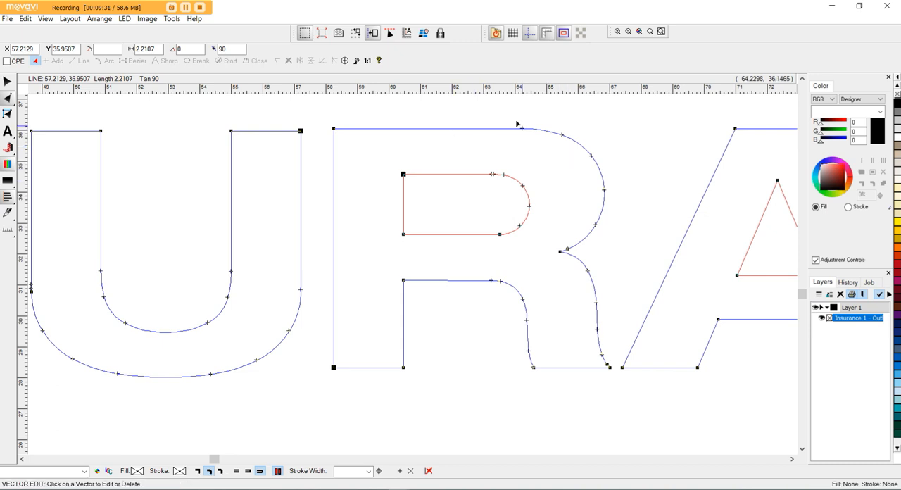
{"action": "left_click", "coordinate": [450, 130]}
{"action": "right_click", "coordinate": [451, 130]}
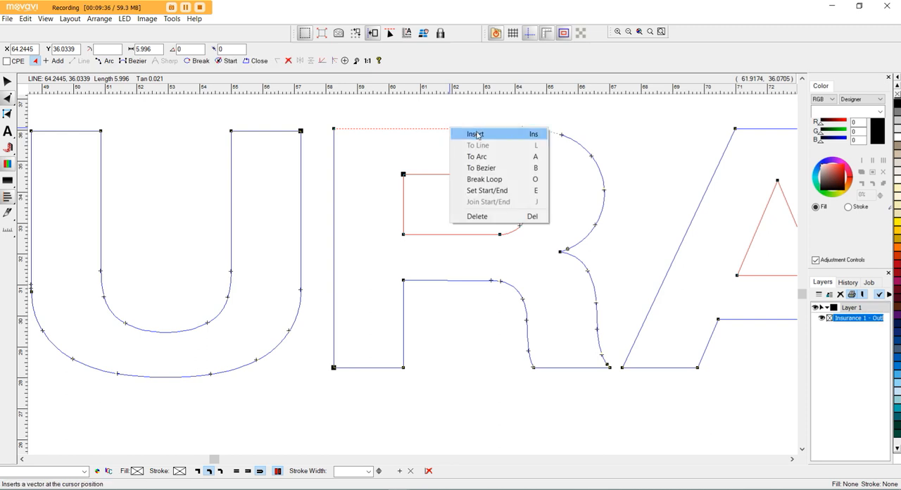
{"action": "left_click", "coordinate": [476, 134]}
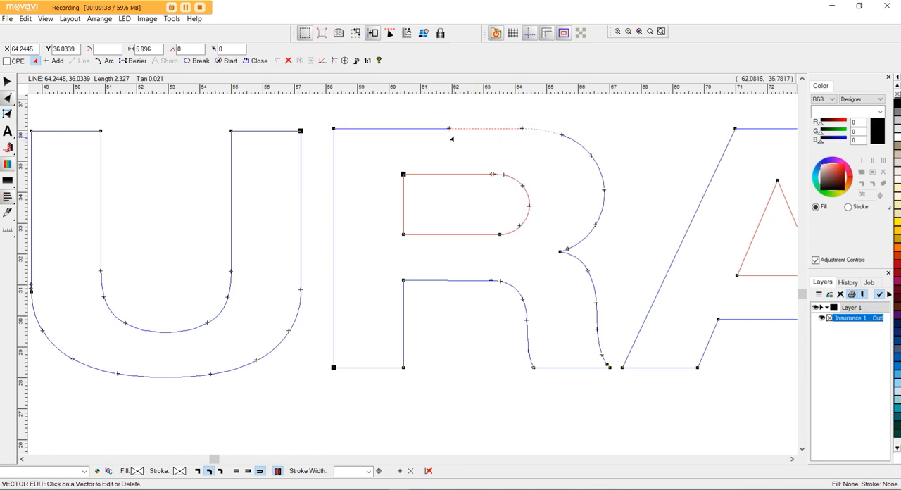
{"action": "left_click", "coordinate": [447, 128]}
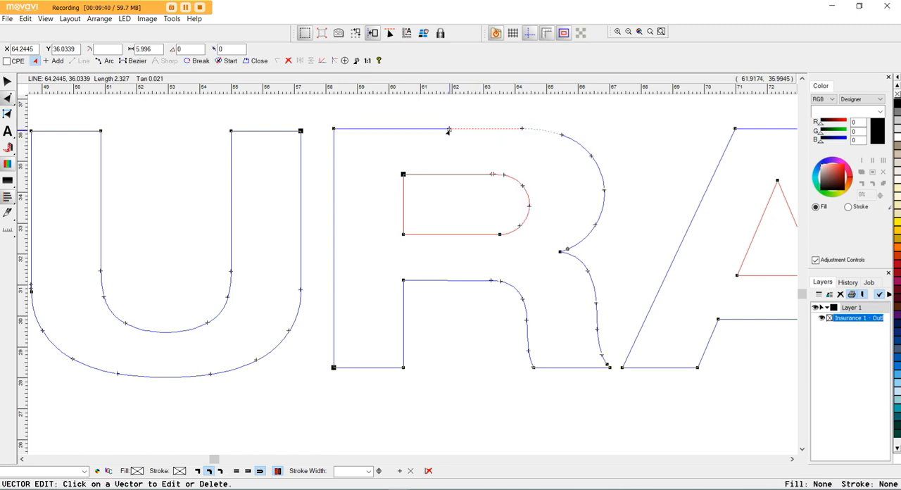
{"action": "right_click", "coordinate": [449, 130]}
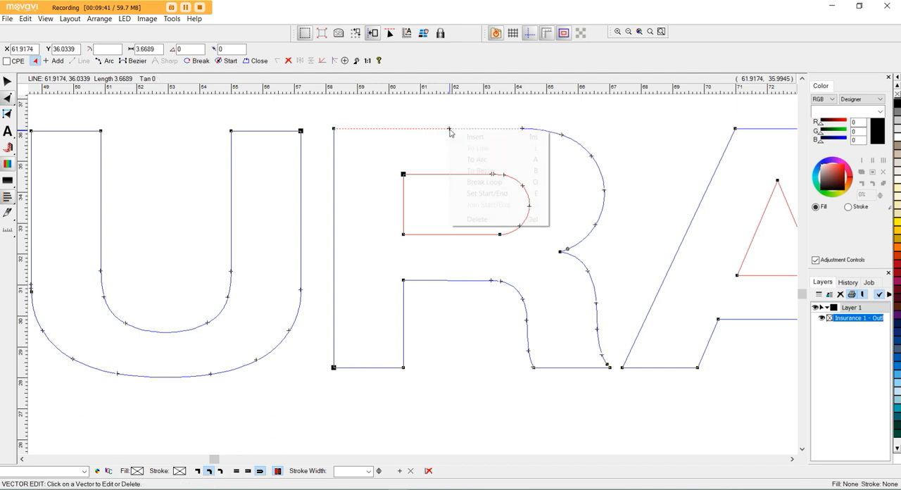
{"action": "left_click", "coordinate": [505, 193]}
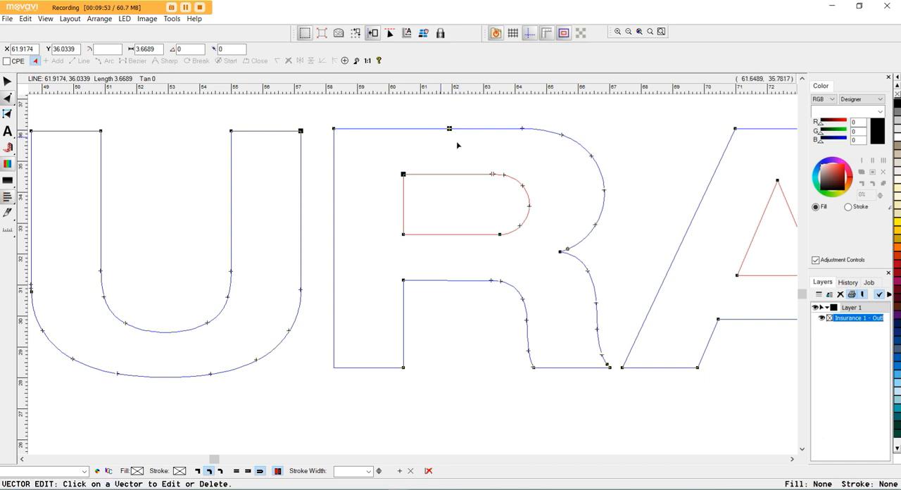
Set the start/end point of the R's inner loop at its lower-left corner.
{"action": "left_click_drag", "start_coordinate": [402, 235], "coordinate": [402, 235]}
{"action": "right_click", "coordinate": [402, 235]}
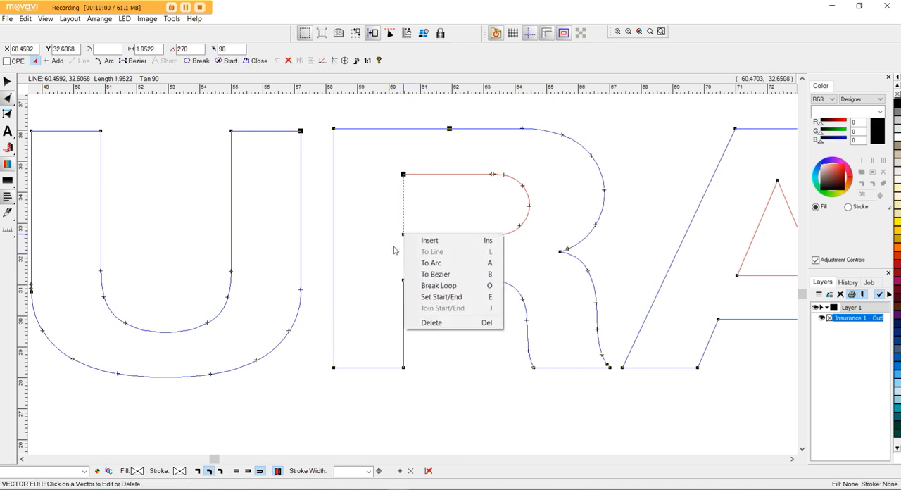
{"action": "left_click", "coordinate": [452, 298]}
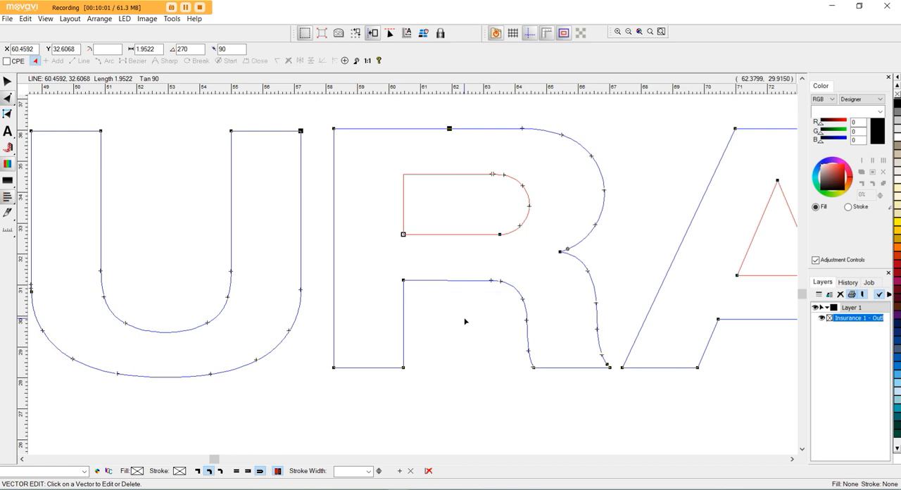
Set the start/end point of the A's outer loop at the right corner of its flat top.
{"action": "scroll", "coordinate": [331, 219], "scroll_direction": "down", "scroll_amount": 2}
{"action": "scroll", "coordinate": [326, 218], "scroll_direction": "down", "scroll_amount": 1}
{"action": "scroll", "coordinate": [532, 216], "scroll_direction": "up", "scroll_amount": 3}
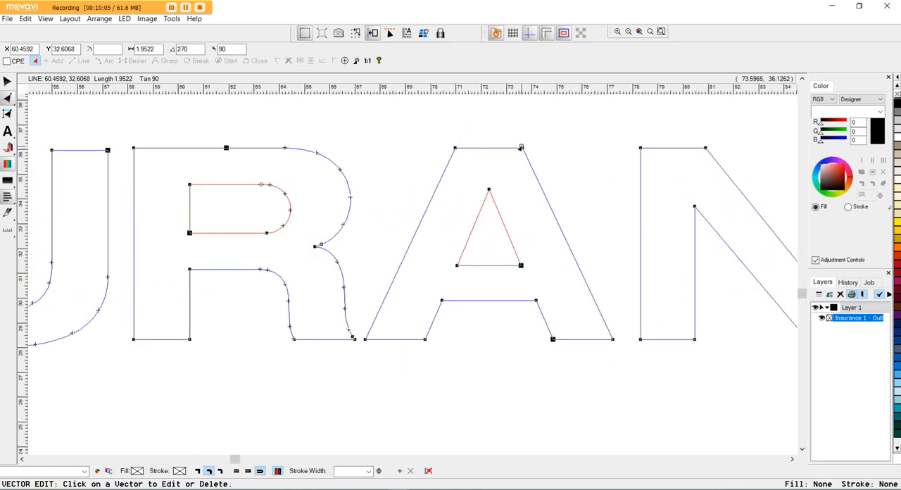
{"action": "right_click", "coordinate": [521, 148]}
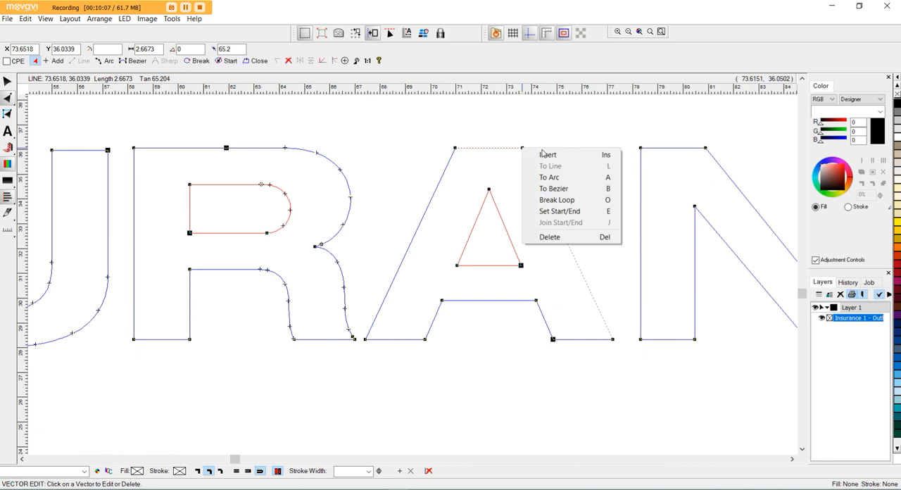
{"action": "left_click", "coordinate": [553, 211]}
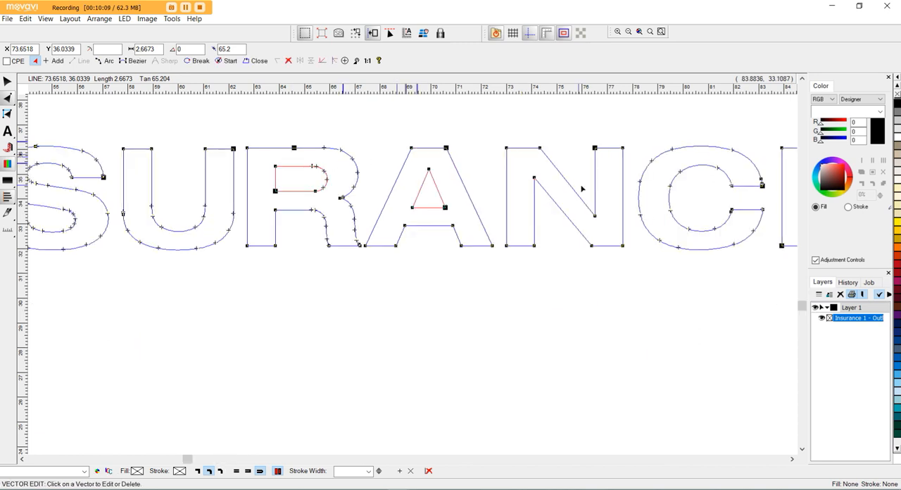
Set the start/end point of the second N at its outer upper-right corner.
{"action": "scroll", "coordinate": [619, 141], "scroll_direction": "up", "scroll_amount": 5}
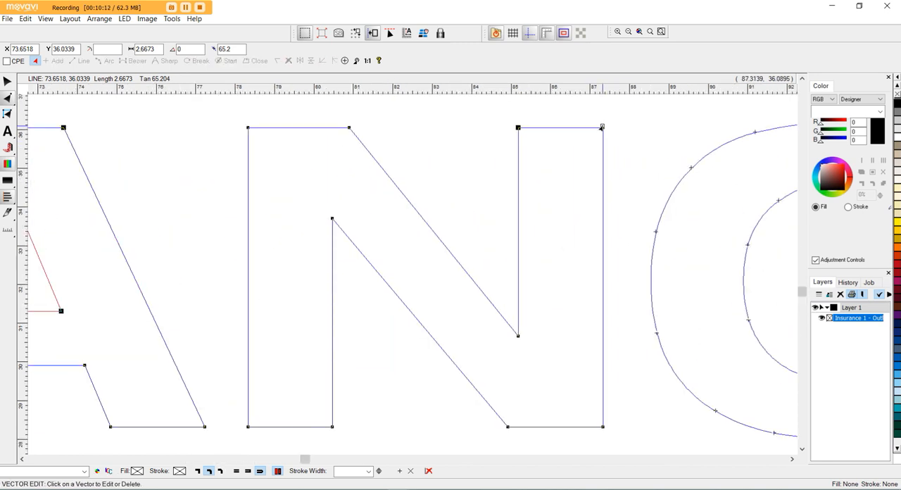
{"action": "left_click", "coordinate": [603, 128]}
{"action": "right_click", "coordinate": [603, 127]}
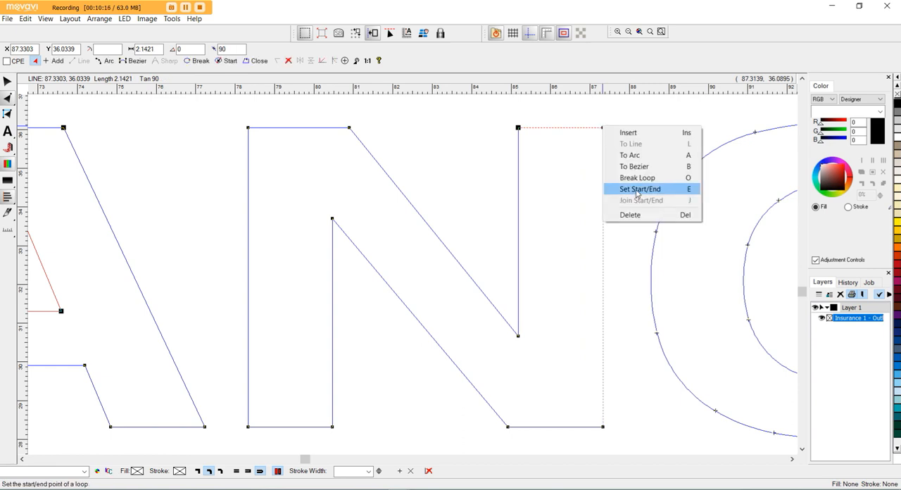
{"action": "left_click", "coordinate": [637, 189]}
Set the start/end point of the final E at its upper-right corner.
{"action": "scroll", "coordinate": [282, 182], "scroll_direction": "down", "scroll_amount": 5}
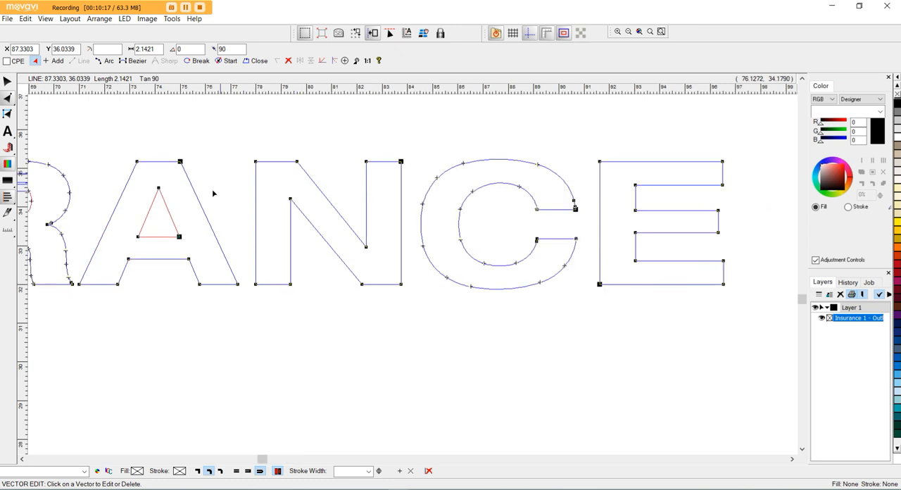
{"action": "scroll", "coordinate": [512, 225], "scroll_direction": "up", "scroll_amount": 1}
{"action": "scroll", "coordinate": [521, 211], "scroll_direction": "up", "scroll_amount": 2}
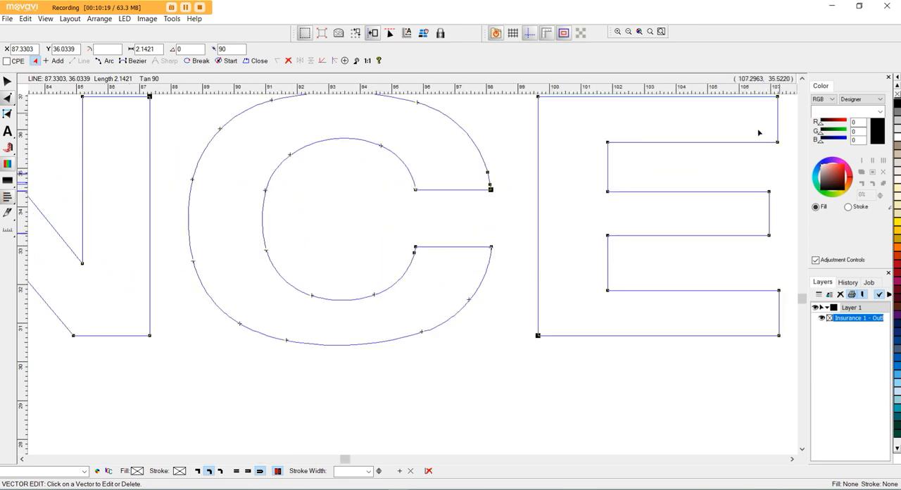
{"action": "scroll", "coordinate": [715, 148], "scroll_direction": "down", "scroll_amount": 2}
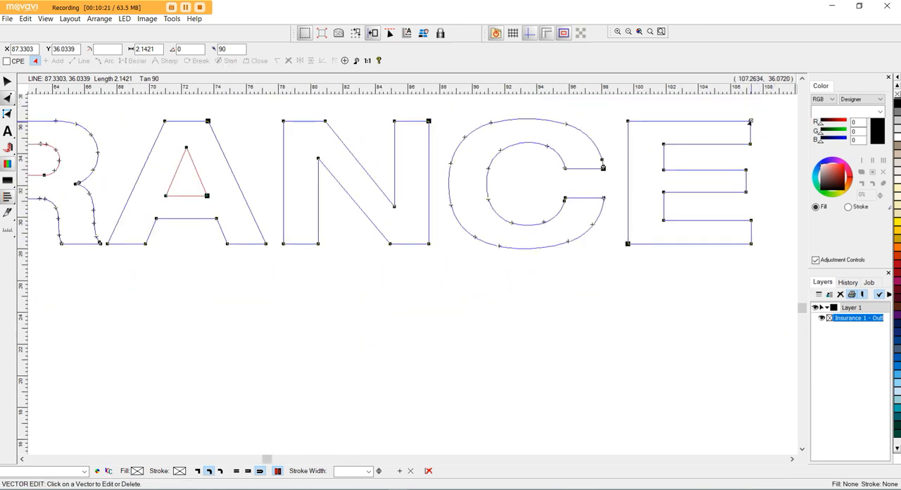
{"action": "right_click", "coordinate": [752, 122]}
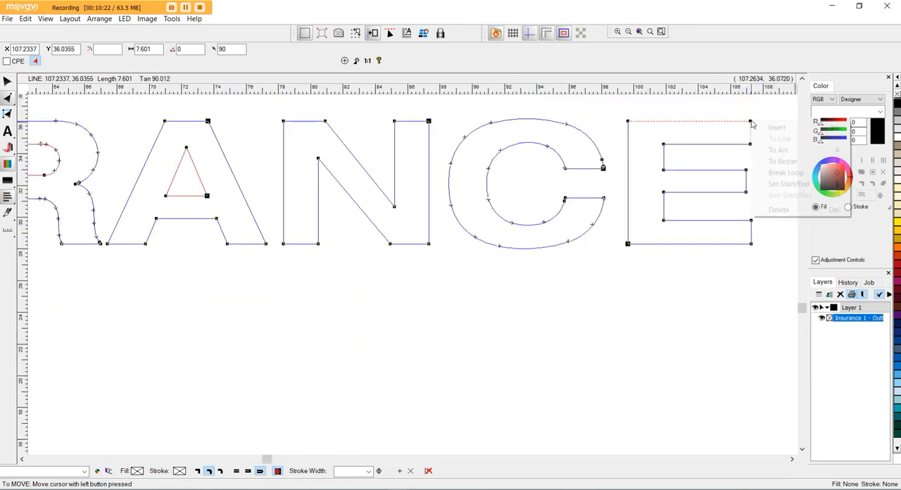
{"action": "left_click", "coordinate": [780, 184]}
Finish vector editing and move the whole lettering to the page's lower-left corner, at about X 4.02, Y 2.85.
{"action": "scroll", "coordinate": [698, 185], "scroll_direction": "down", "scroll_amount": 4}
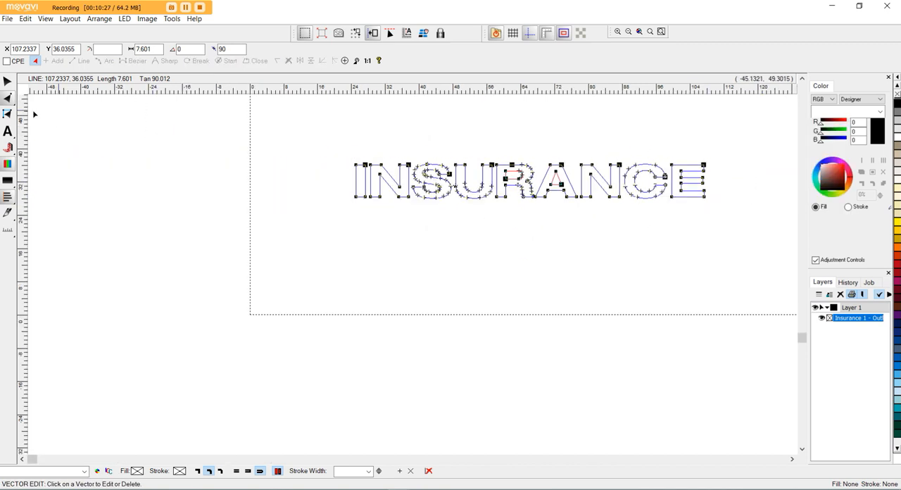
{"action": "left_click", "coordinate": [7, 81]}
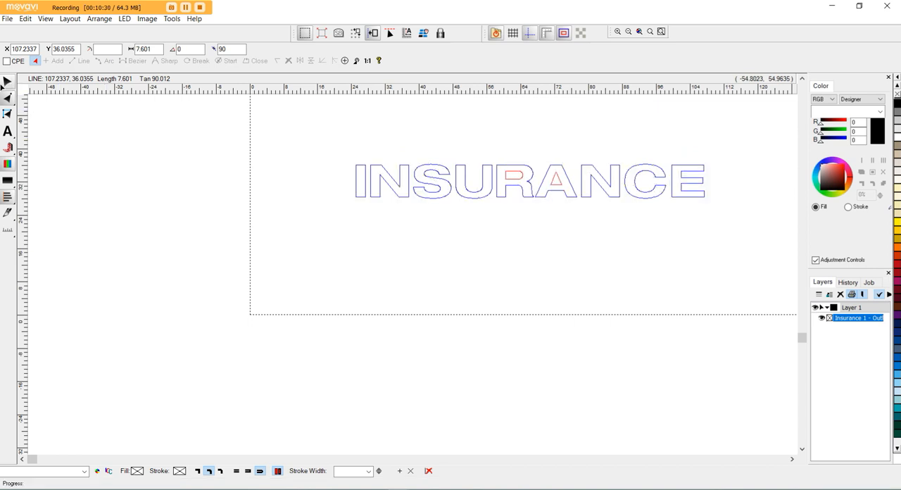
{"action": "left_click_drag", "start_coordinate": [526, 188], "coordinate": [441, 287]}
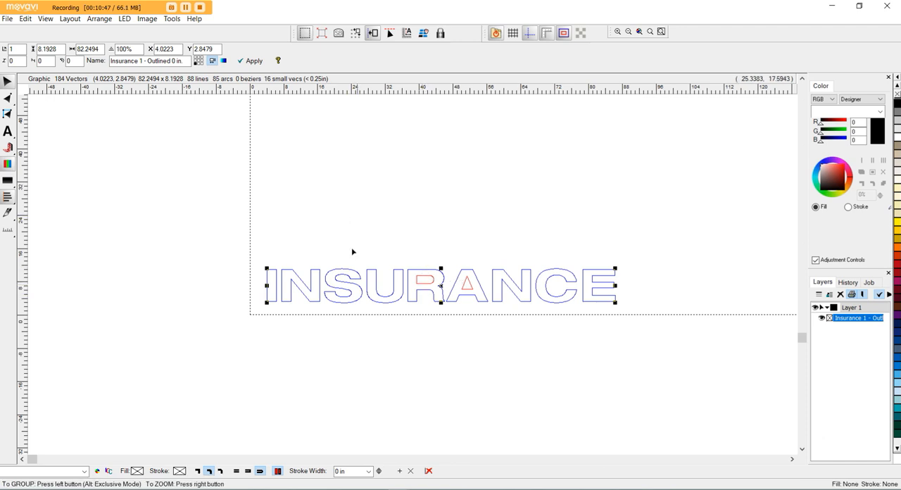
Break the INSURANCE lettering into its separate component loops.
{"action": "left_click", "coordinate": [99, 21]}
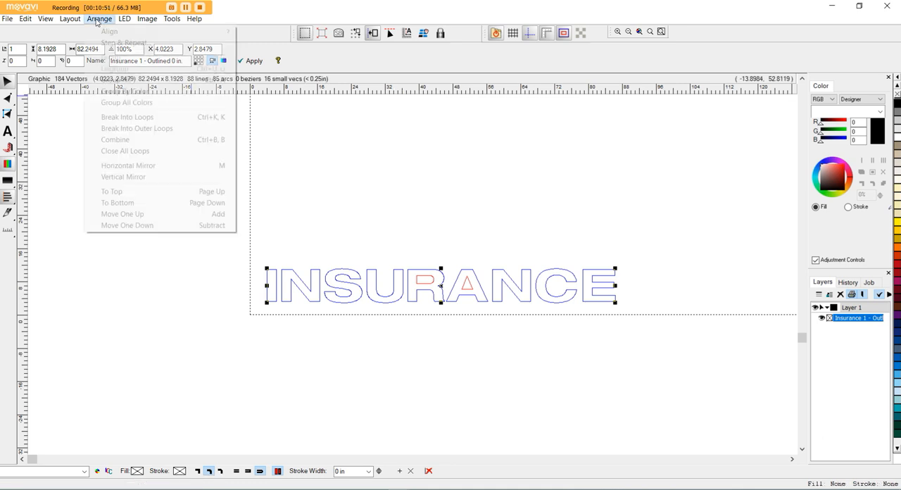
{"action": "left_click", "coordinate": [121, 119]}
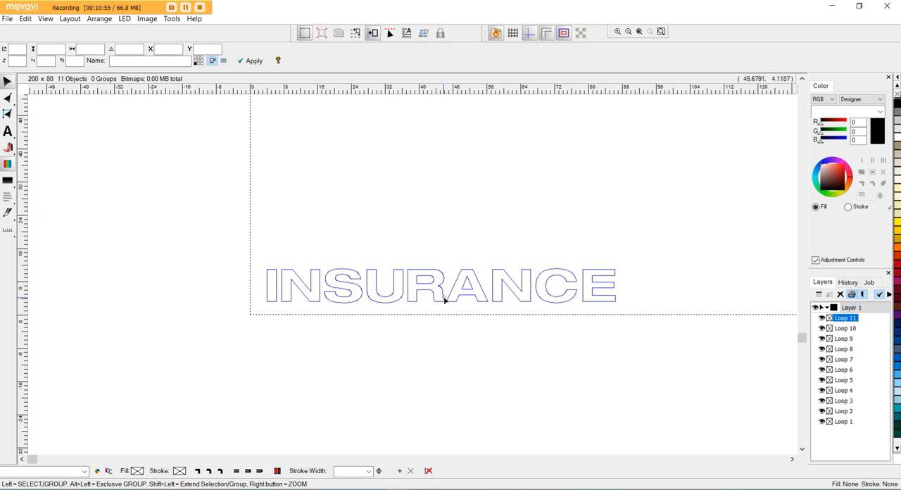
{"action": "scroll", "coordinate": [444, 298], "scroll_direction": "up", "scroll_amount": 3}
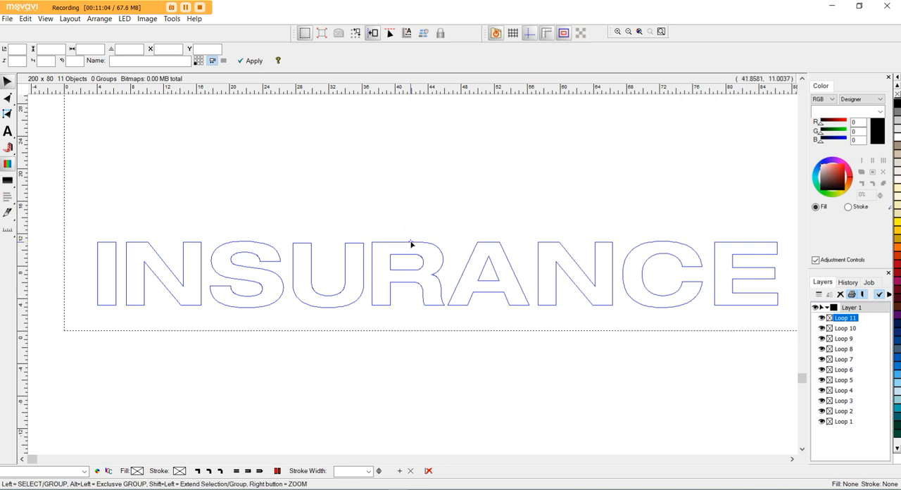
Try moving the R's outer loop up out of the lettering, undo the move and clear the selection.
{"action": "left_click", "coordinate": [98, 18]}
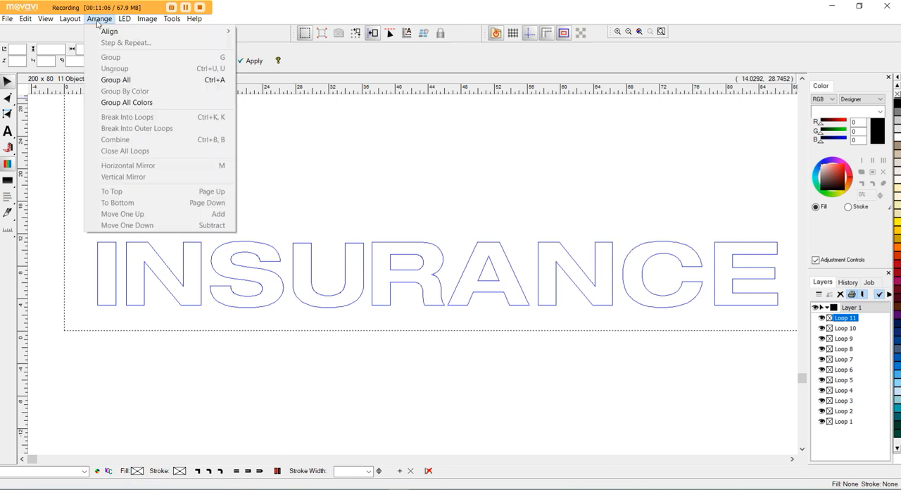
{"action": "left_click", "coordinate": [358, 154]}
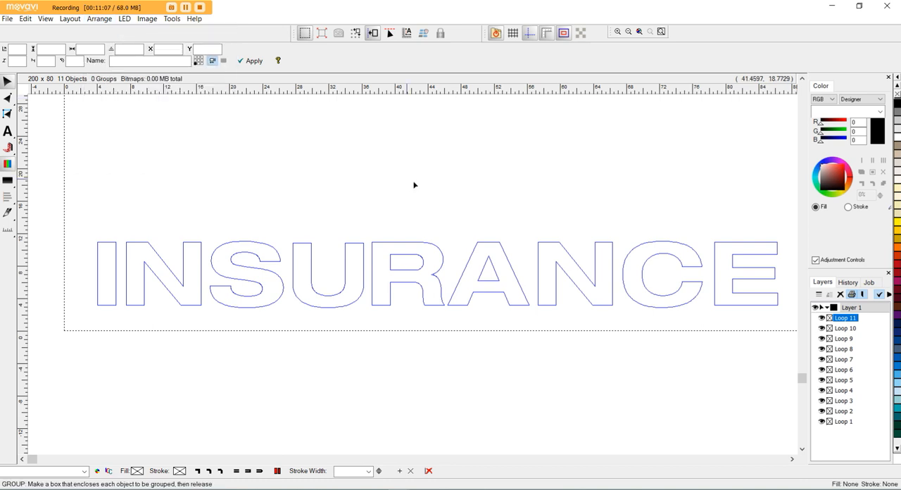
{"action": "left_click", "coordinate": [427, 245]}
{"action": "left_click_drag", "start_coordinate": [428, 246], "coordinate": [442, 149]}
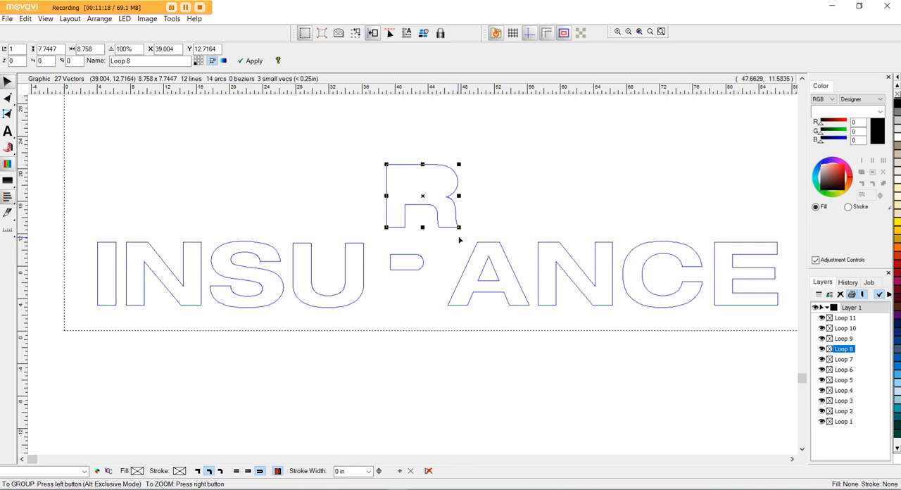
{"action": "key", "text": "ctrl+z"}
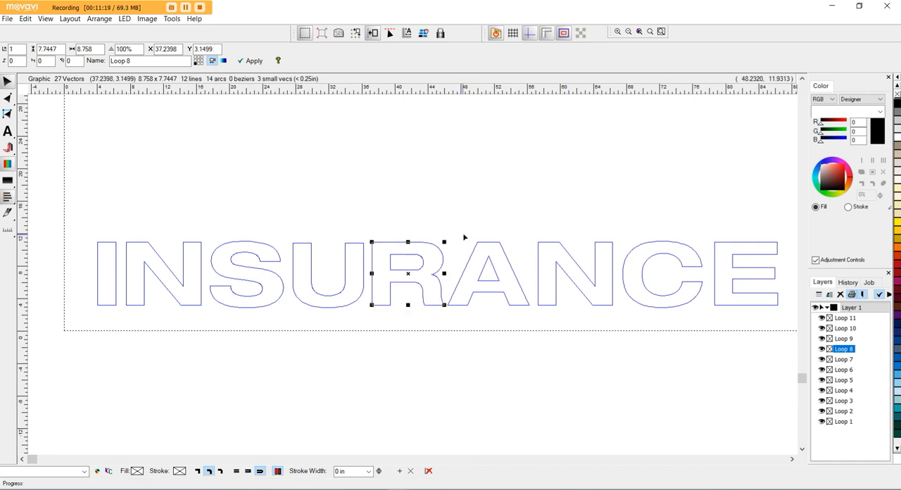
{"action": "left_click", "coordinate": [364, 192]}
Select all the loops of the INSURANCE lettering and combine them into a single object.
{"action": "scroll", "coordinate": [225, 166], "scroll_direction": "down", "scroll_amount": 2}
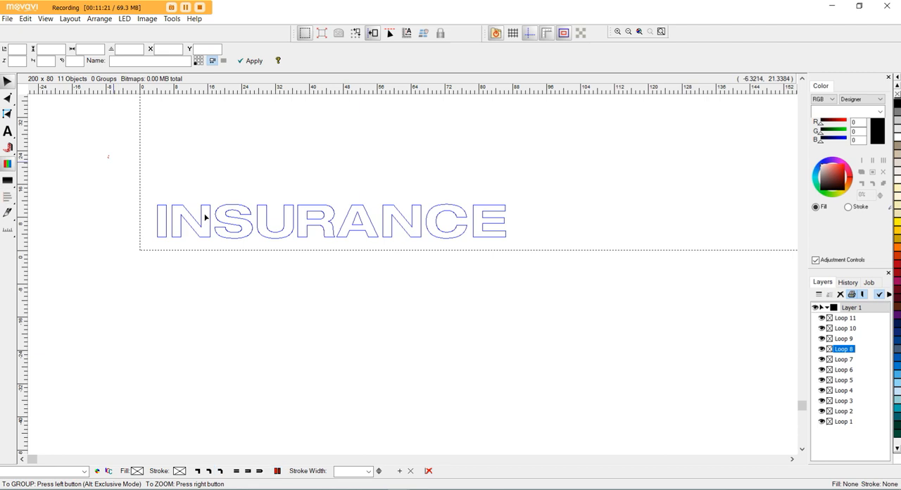
{"action": "left_click_drag", "start_coordinate": [108, 156], "coordinate": [514, 310]}
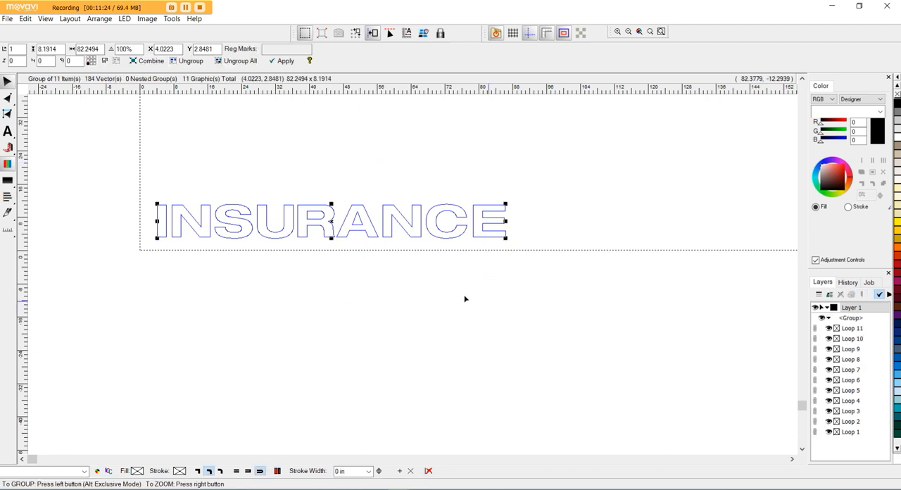
{"action": "left_click", "coordinate": [99, 19]}
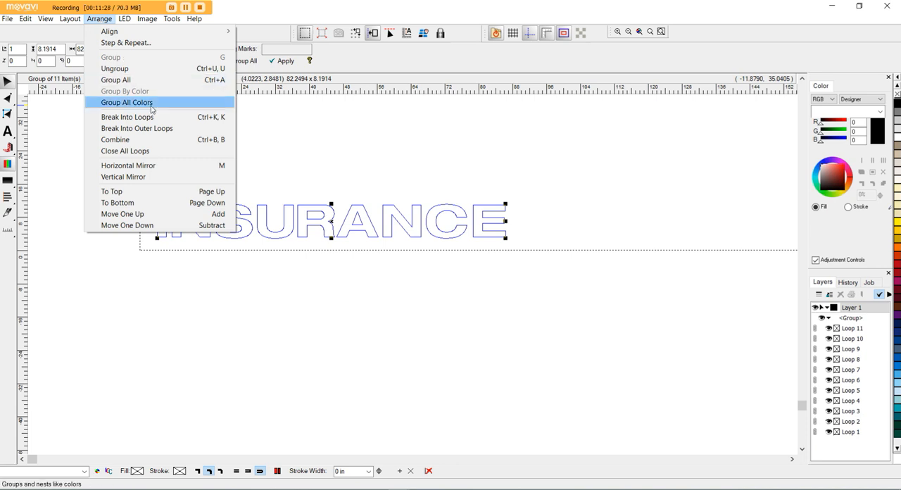
{"action": "left_click", "coordinate": [150, 145]}
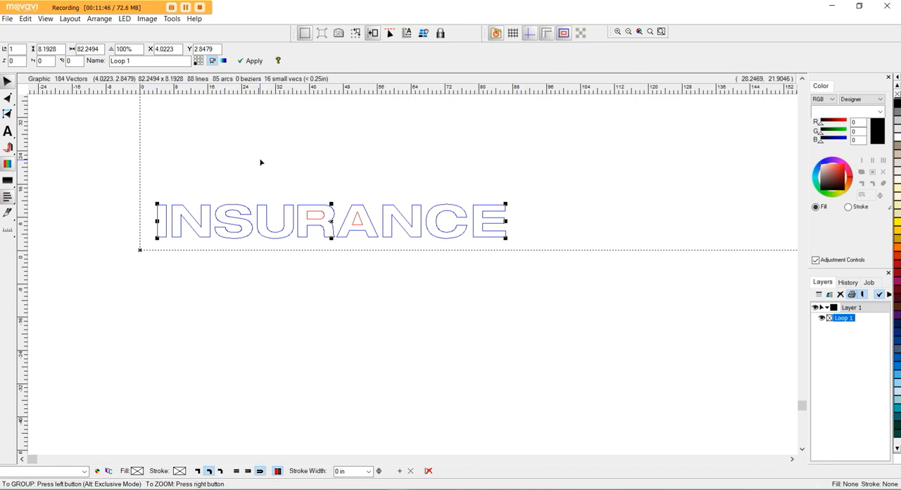
Start exporting the selected lettering to the JOBS folder with the file name Insurance 1 FIX.
{"action": "left_click", "coordinate": [9, 19]}
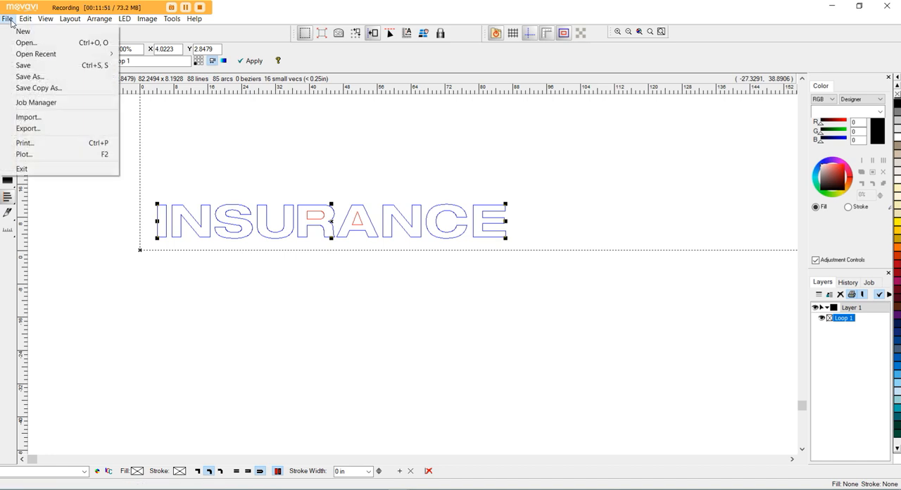
{"action": "left_click", "coordinate": [67, 122]}
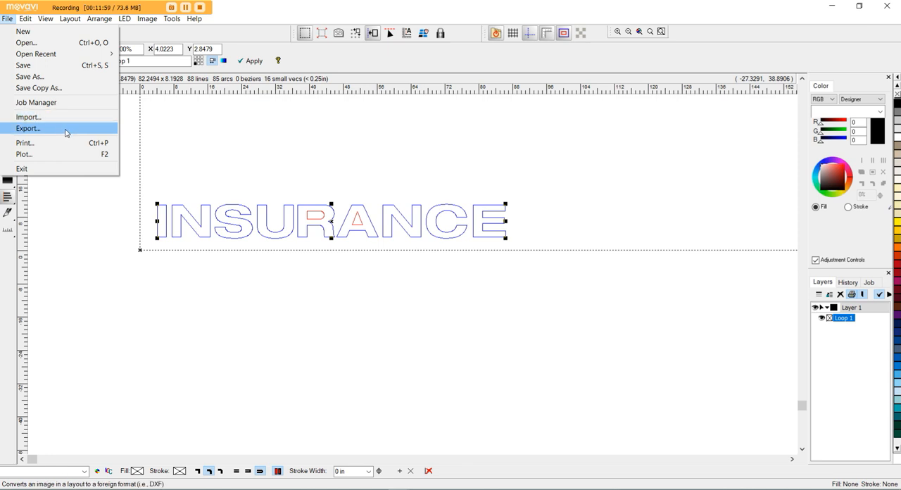
{"action": "left_click", "coordinate": [66, 130]}
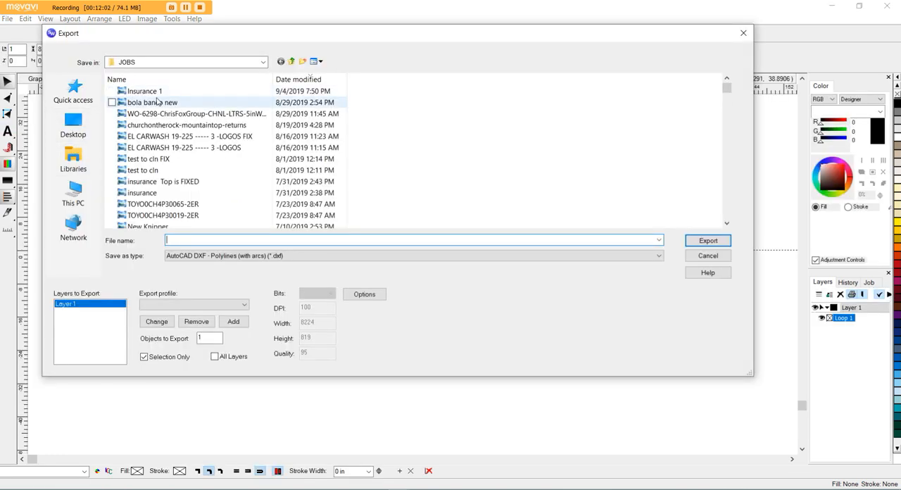
{"action": "left_click", "coordinate": [144, 91]}
{"action": "left_click", "coordinate": [205, 239]}
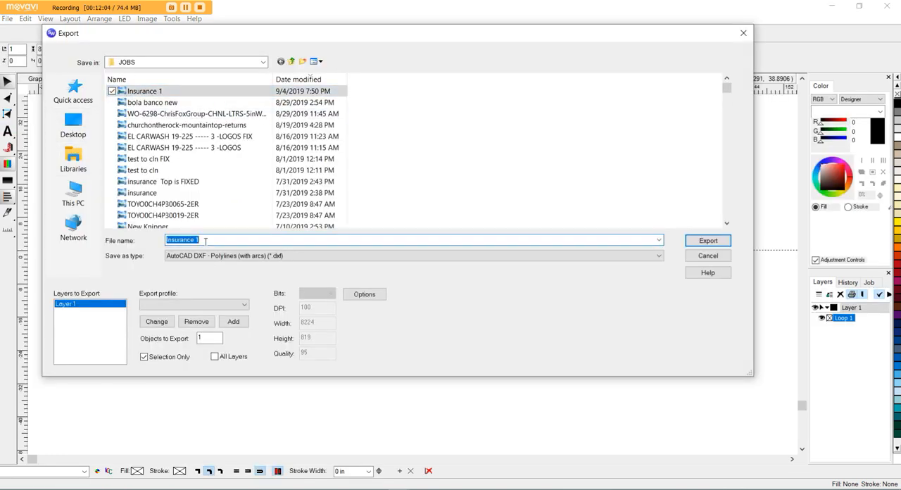
{"action": "left_click", "coordinate": [206, 240]}
{"action": "type", "text": "FIX"}
Choose AutoCAD DXF - Polylines (with arcs) as the file type and export the lettering.
{"action": "left_click", "coordinate": [659, 258]}
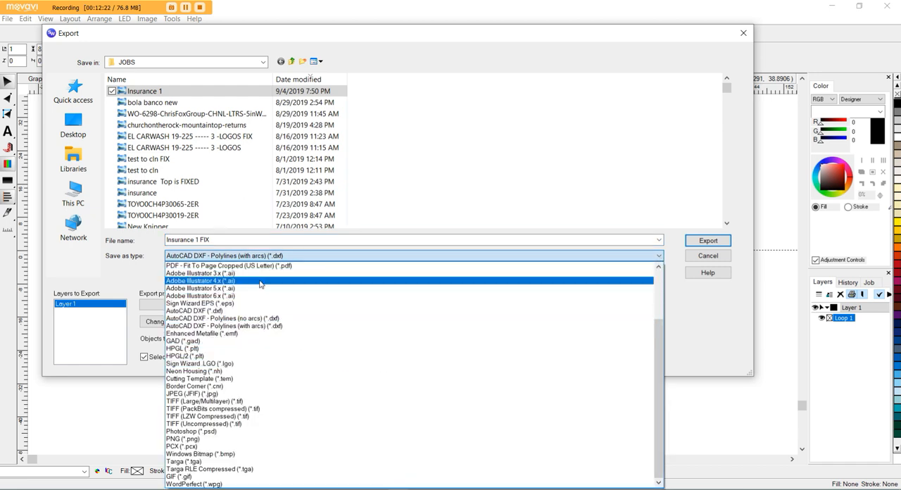
{"action": "left_click", "coordinate": [285, 329]}
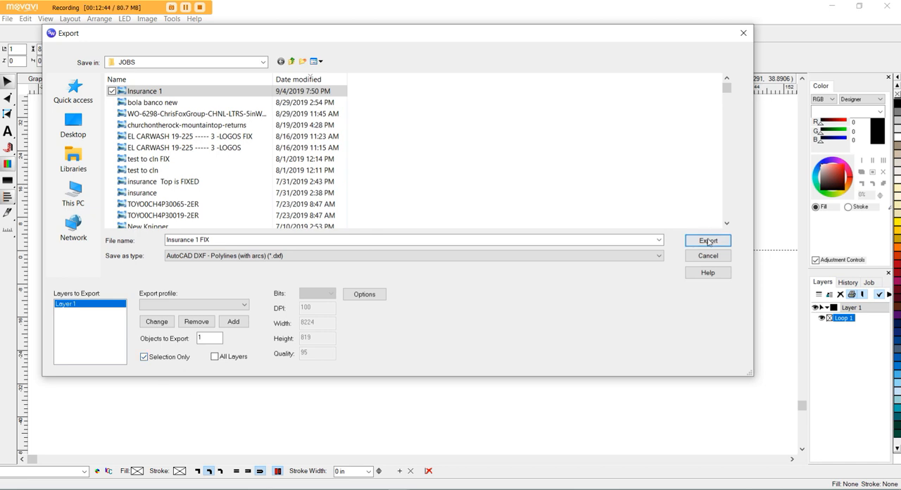
{"action": "left_click", "coordinate": [708, 241]}
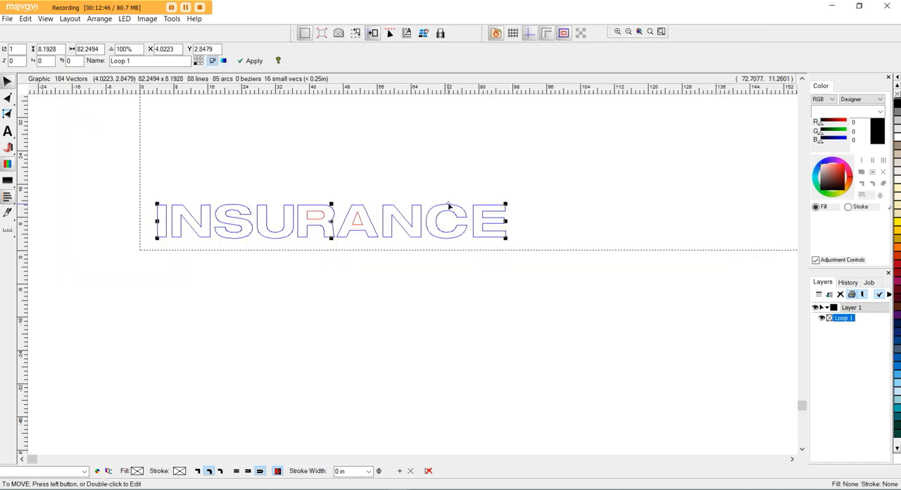
{"action": "left_click", "coordinate": [661, 32]}
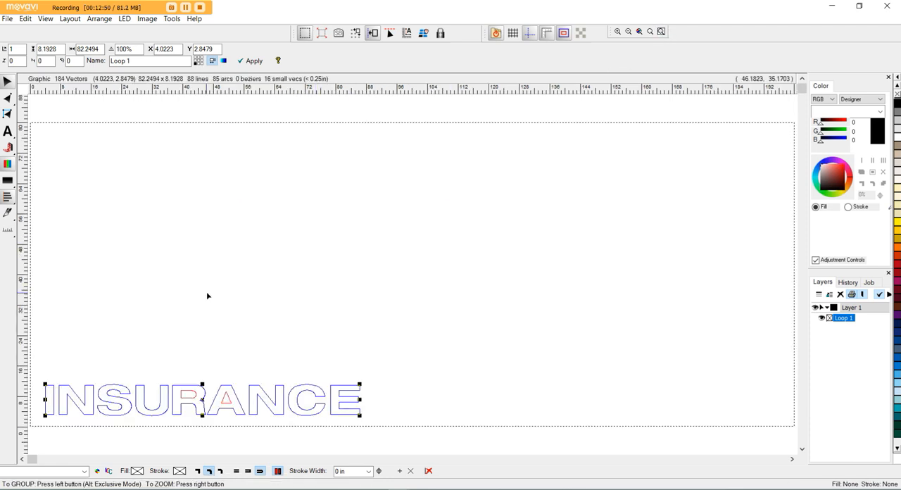